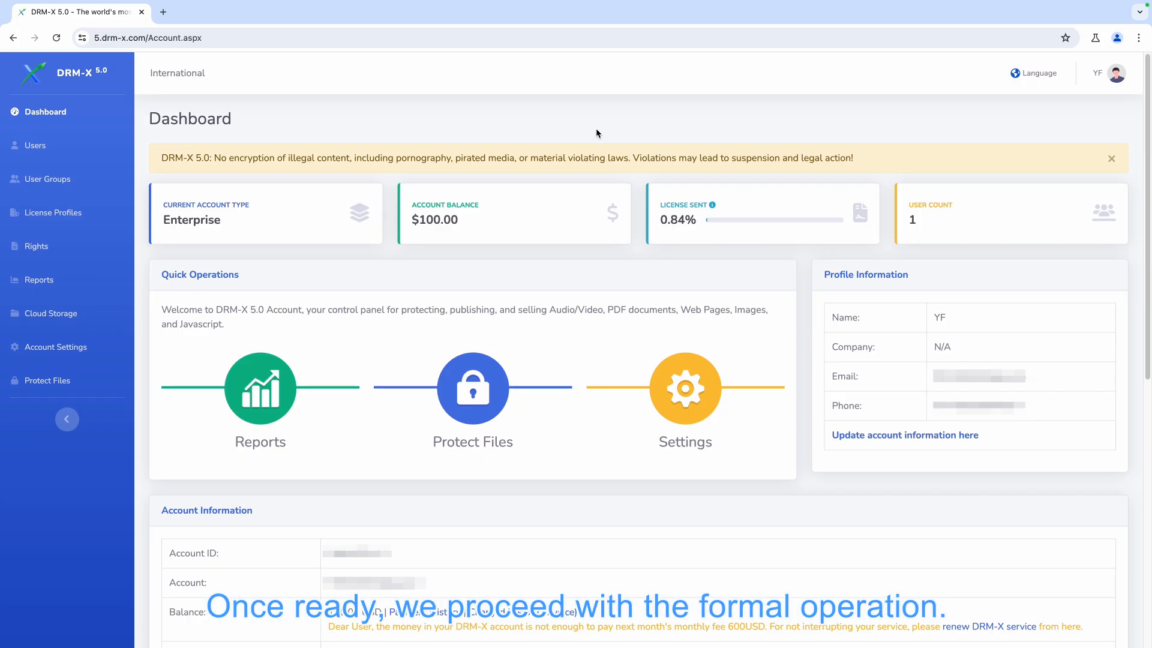
# From the Protect Files page, start a new license profile named First session course
pyautogui.click(91, 380)
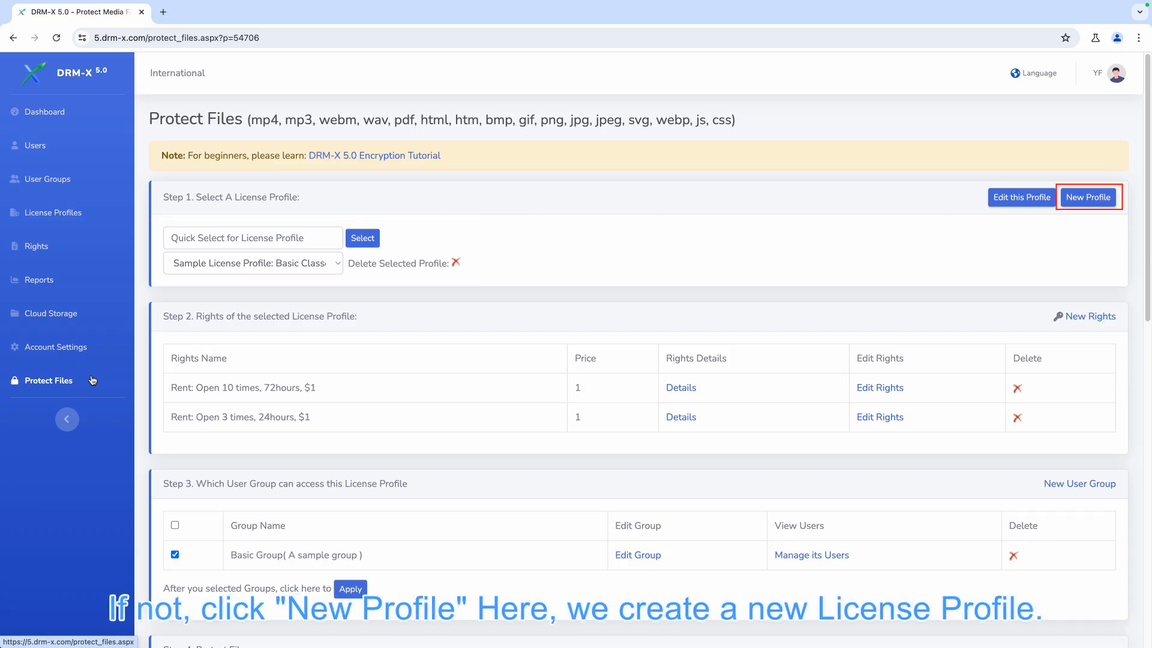
pyautogui.click(1068, 204)
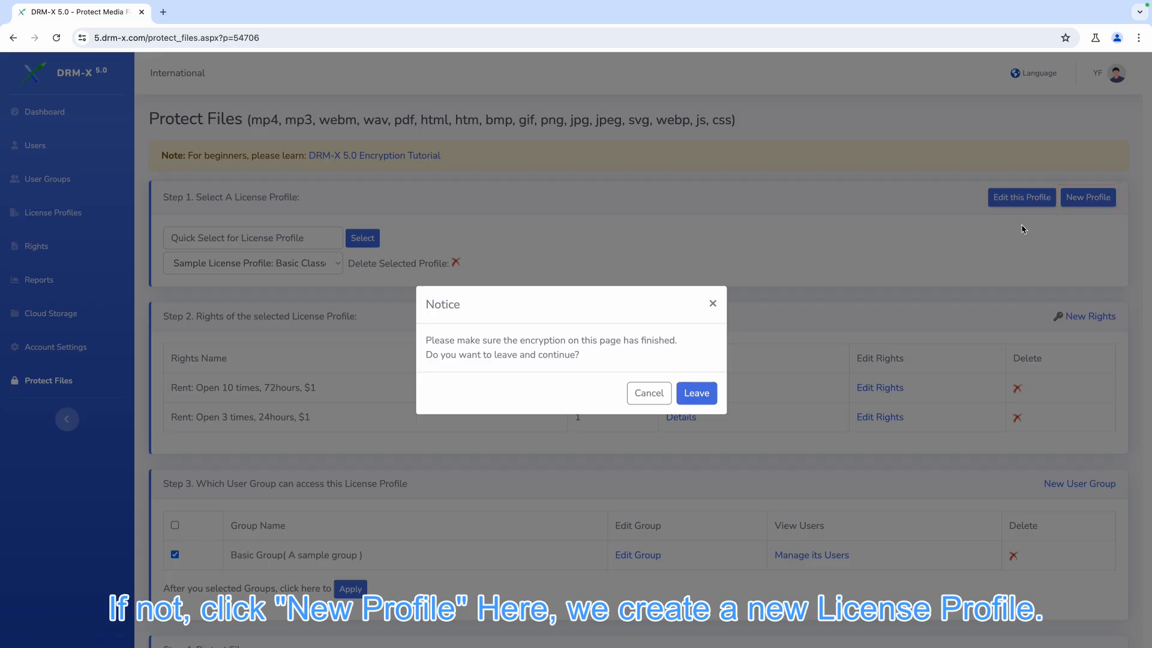
pyautogui.click(699, 400)
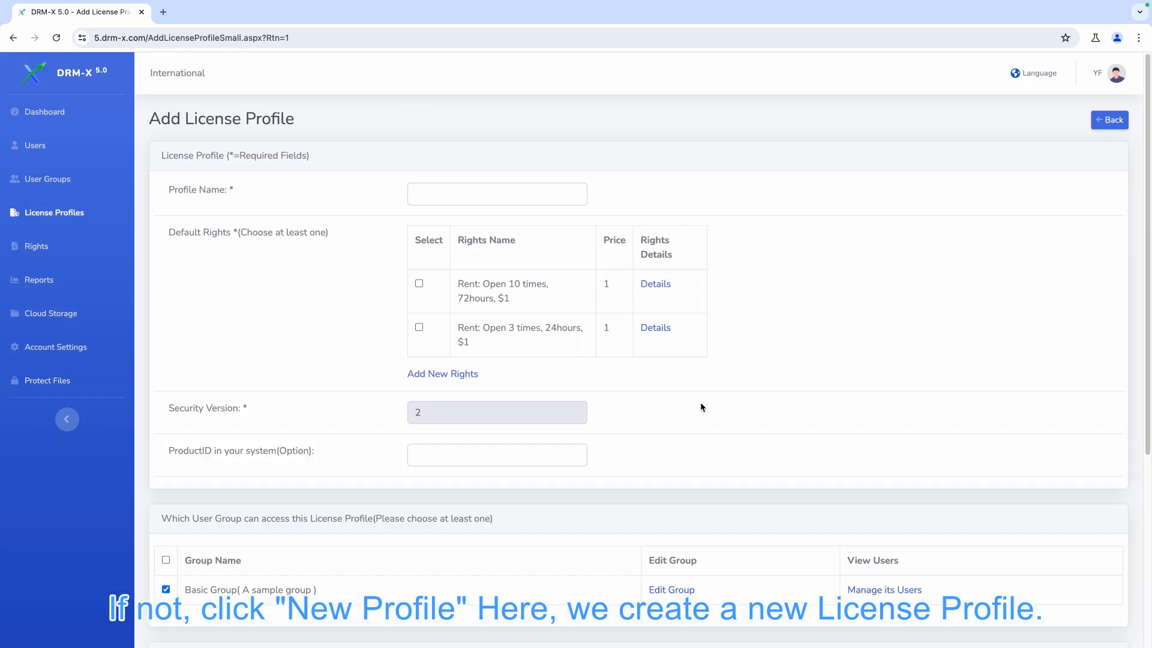
pyautogui.click(538, 204)
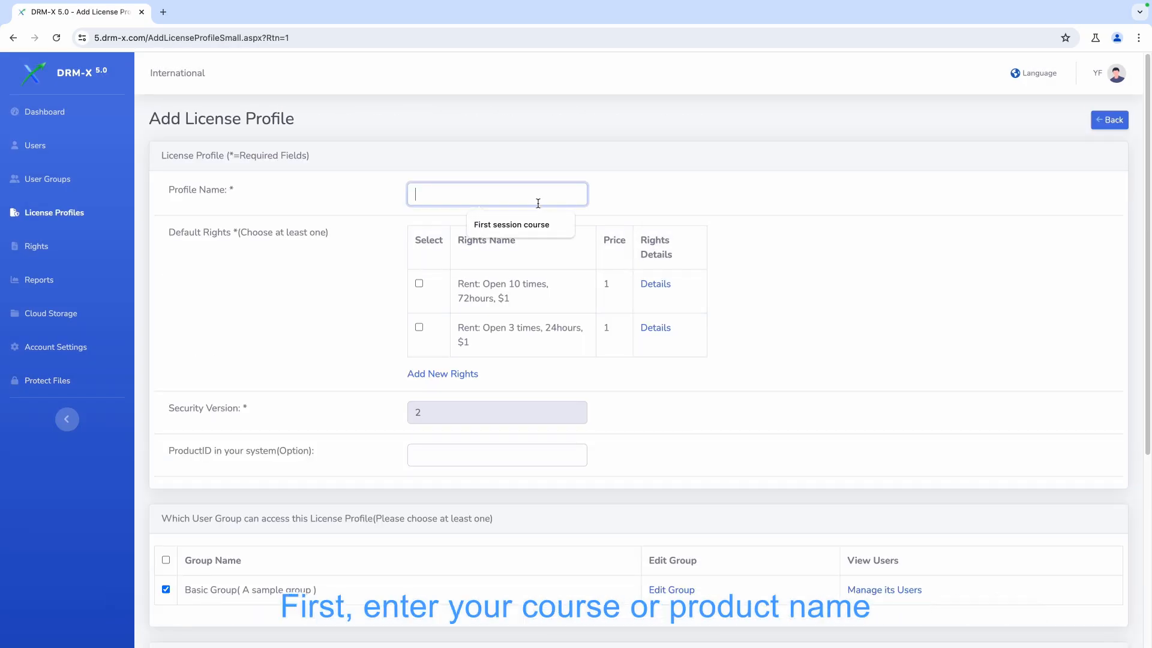
pyautogui.click(516, 225)
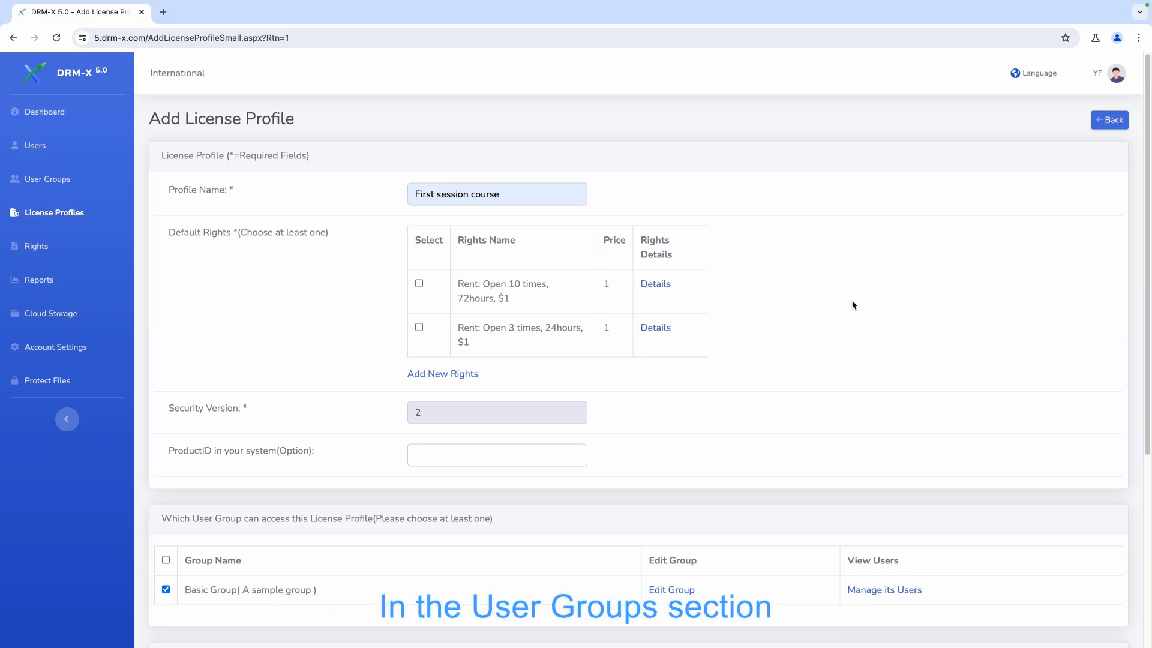
# Enable License is Revocable and save the new license profile
pyautogui.scroll(-5, 852, 305)
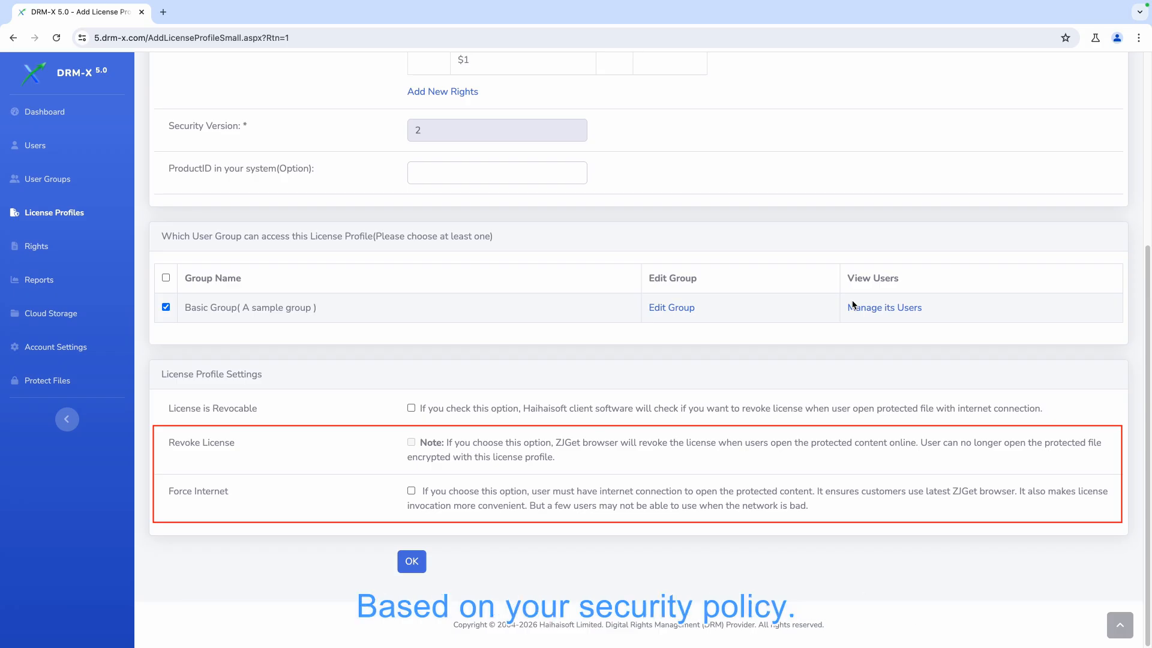
pyautogui.click(412, 408)
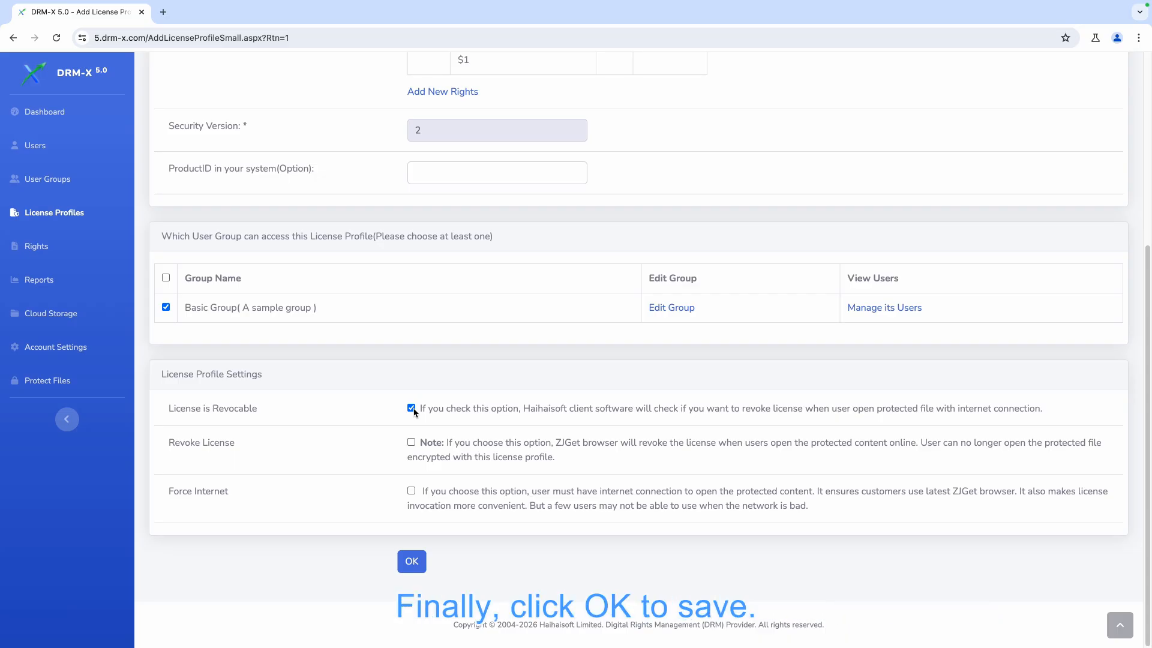
pyautogui.click(412, 560)
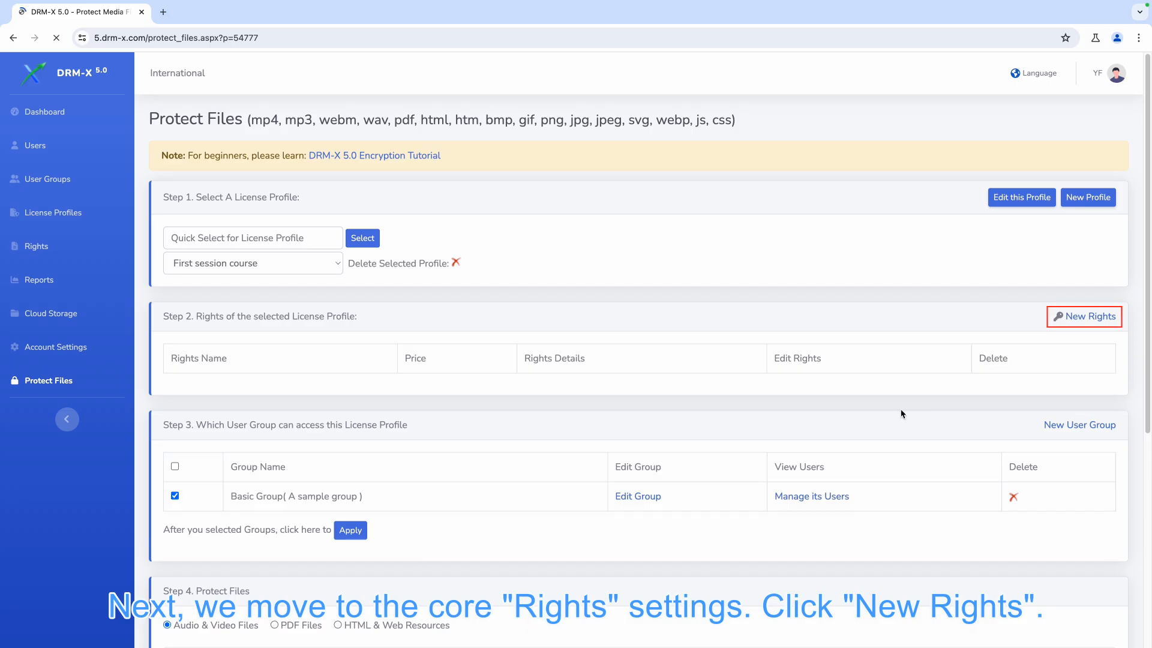
# Add new rights to the profile with the description Valid for 30 days
pyautogui.click(1065, 320)
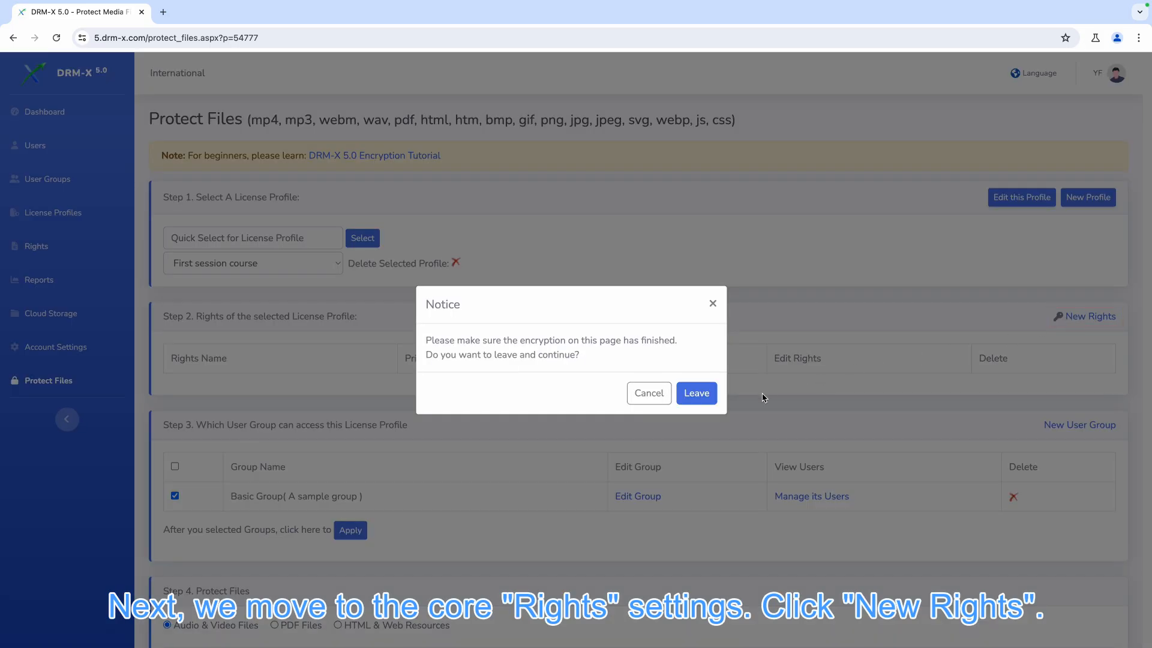
pyautogui.click(697, 394)
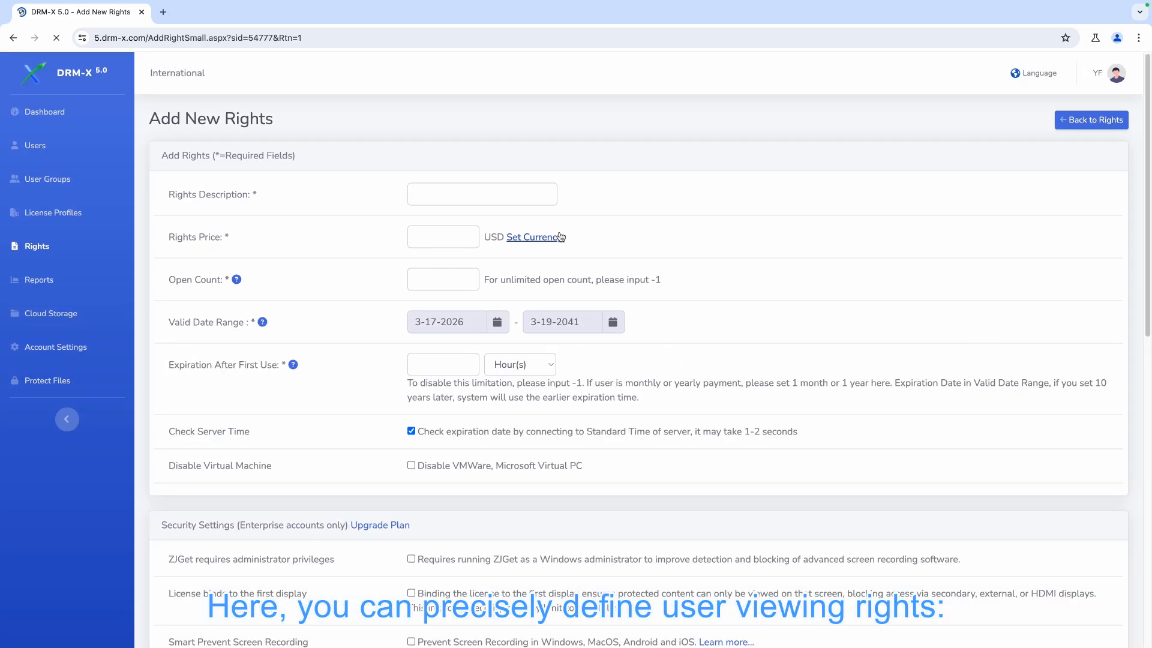
pyautogui.click(499, 198)
pyautogui.write('Va')
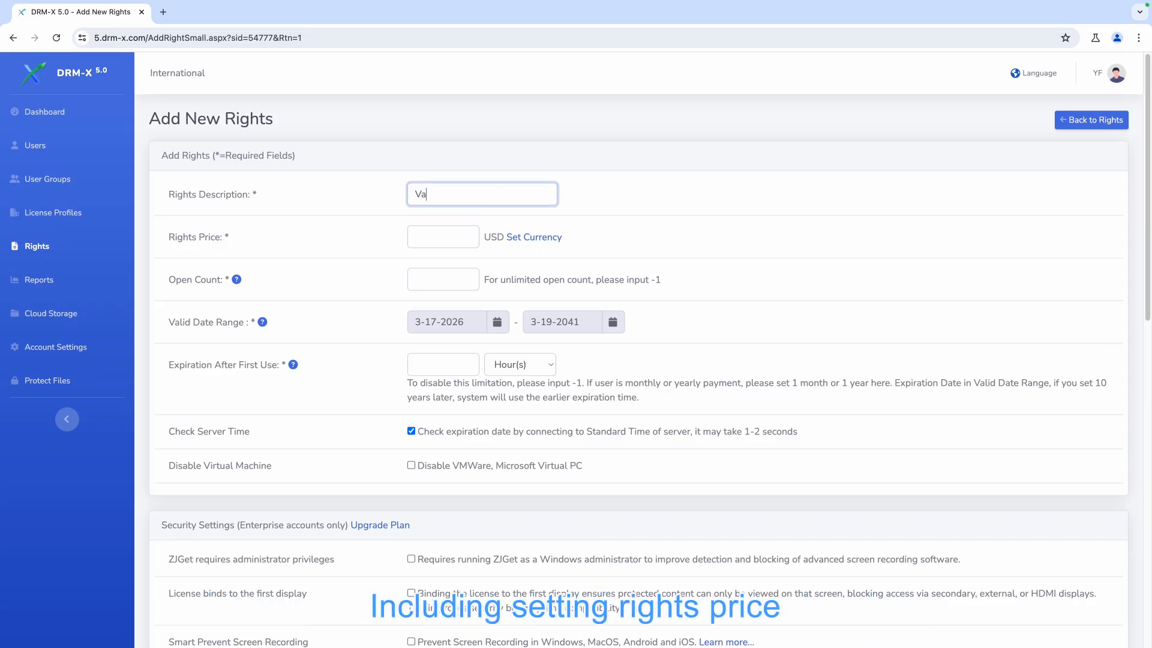
pyautogui.write('lid for 30 days')
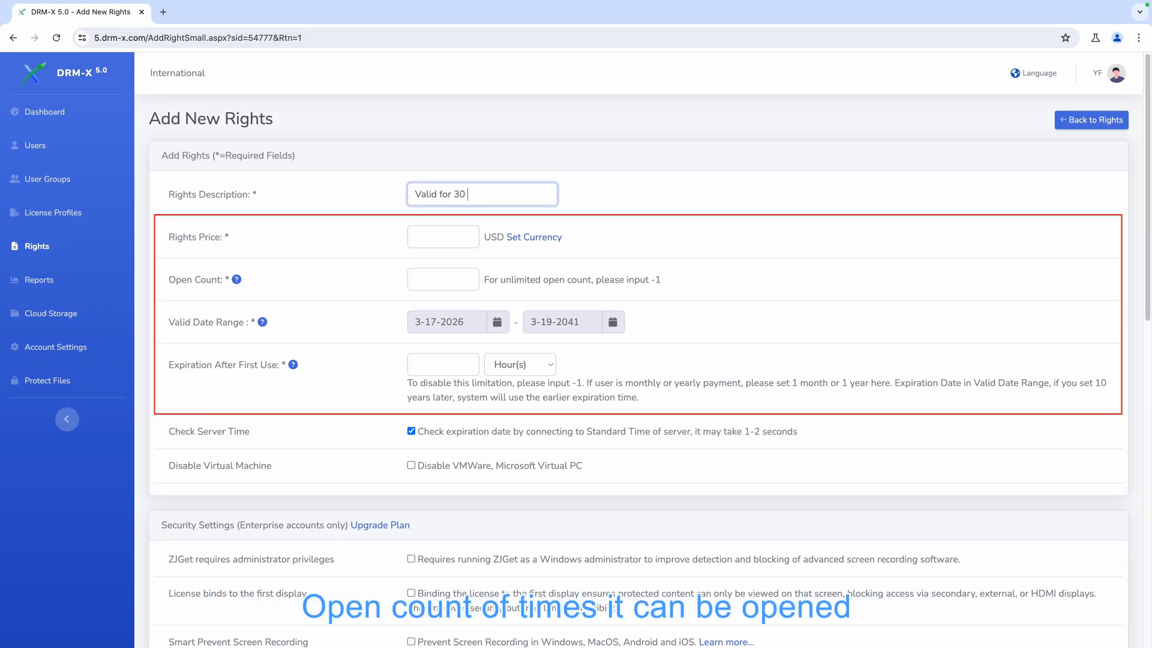
# Set the rights price to 10 USD, open count to -1, and expiration after first use to 30, choosing its time unit
pyautogui.click(469, 229)
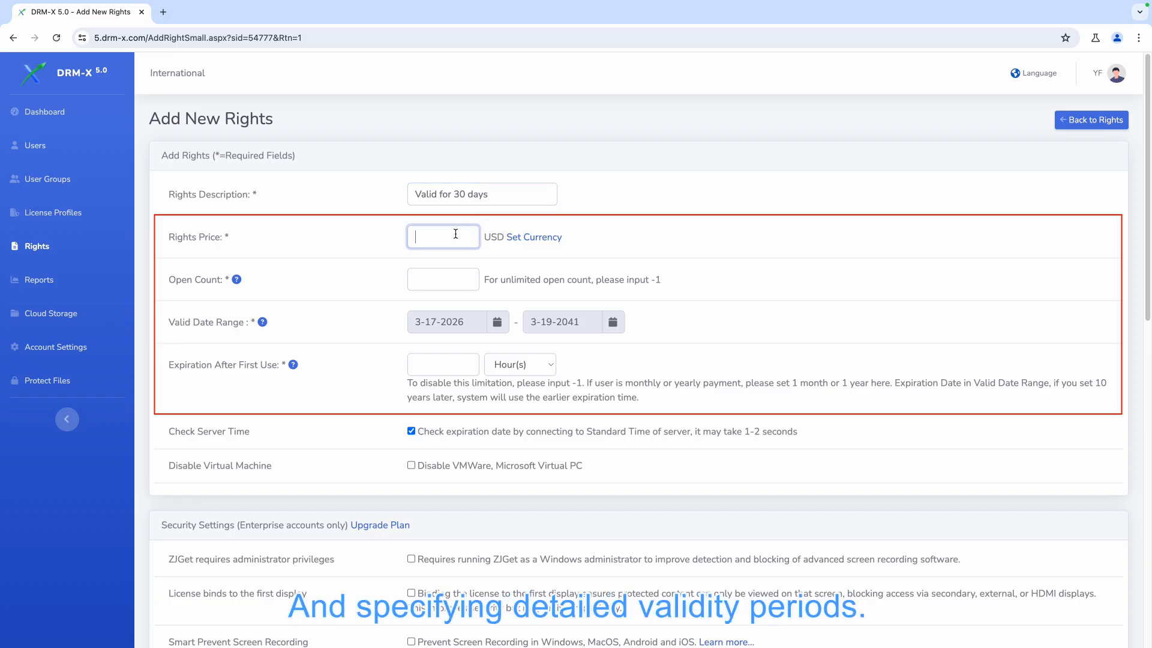
pyautogui.write('10')
pyautogui.click(459, 272)
pyautogui.write('-1')
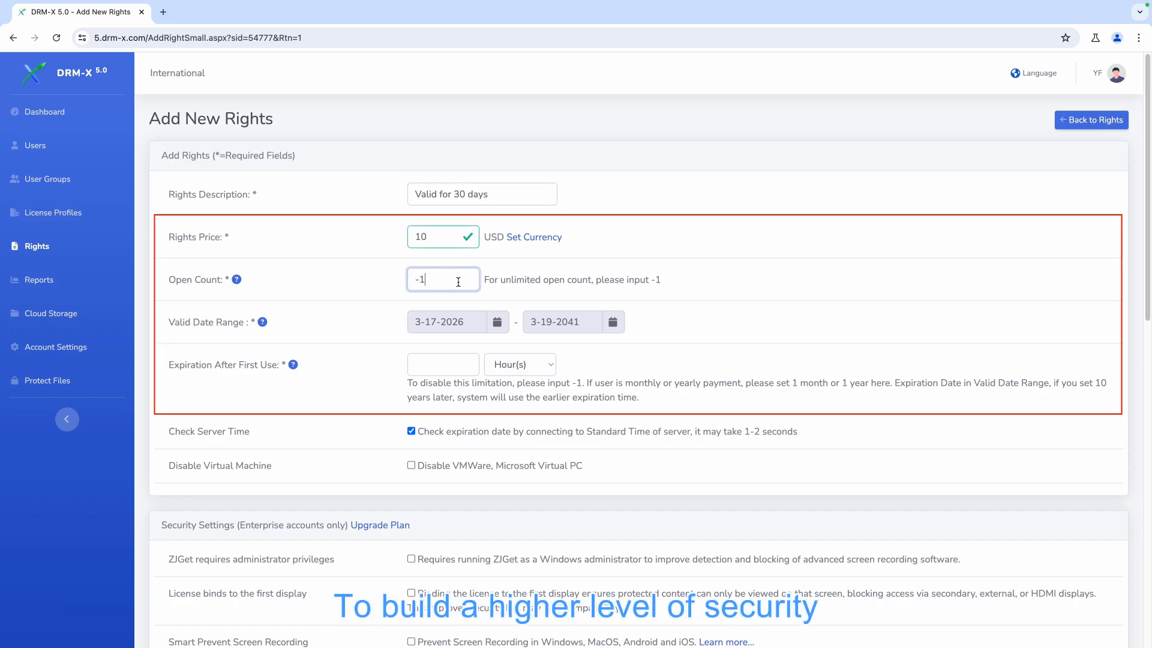
pyautogui.click(455, 361)
pyautogui.write('30')
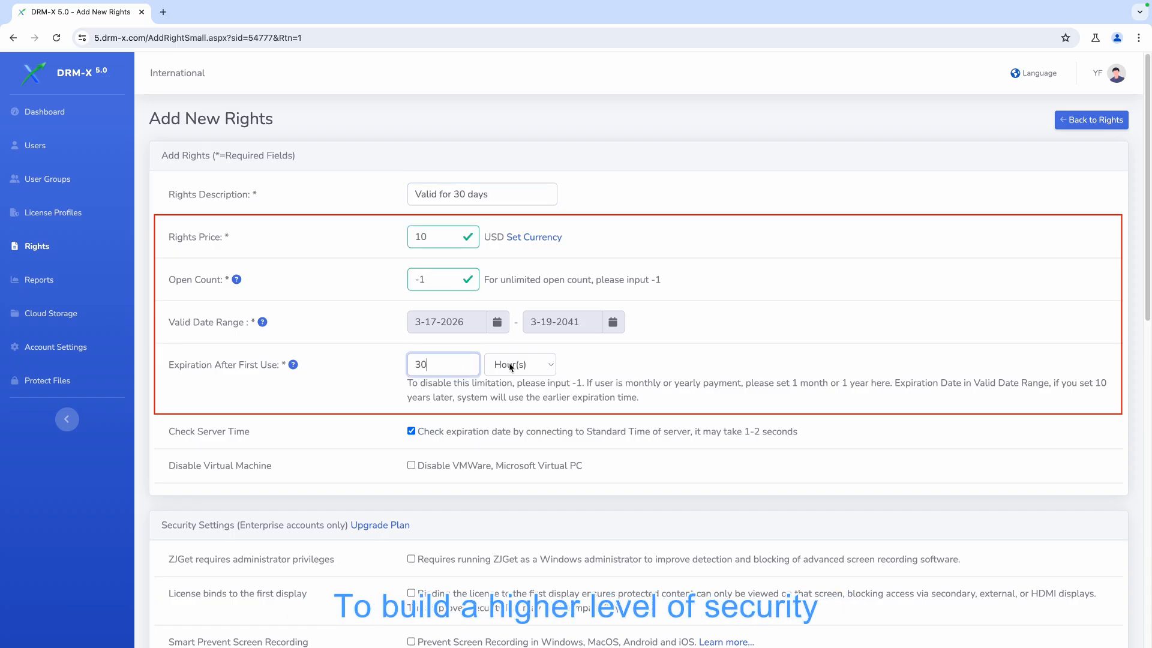
pyautogui.click(509, 363)
pyautogui.click(504, 350)
# Enable Disable Virtual Machine, ZJGet administrator privileges, license binding to the first display, and Smart Prevent Screen Recording
pyautogui.scroll(-7, 940, 225)
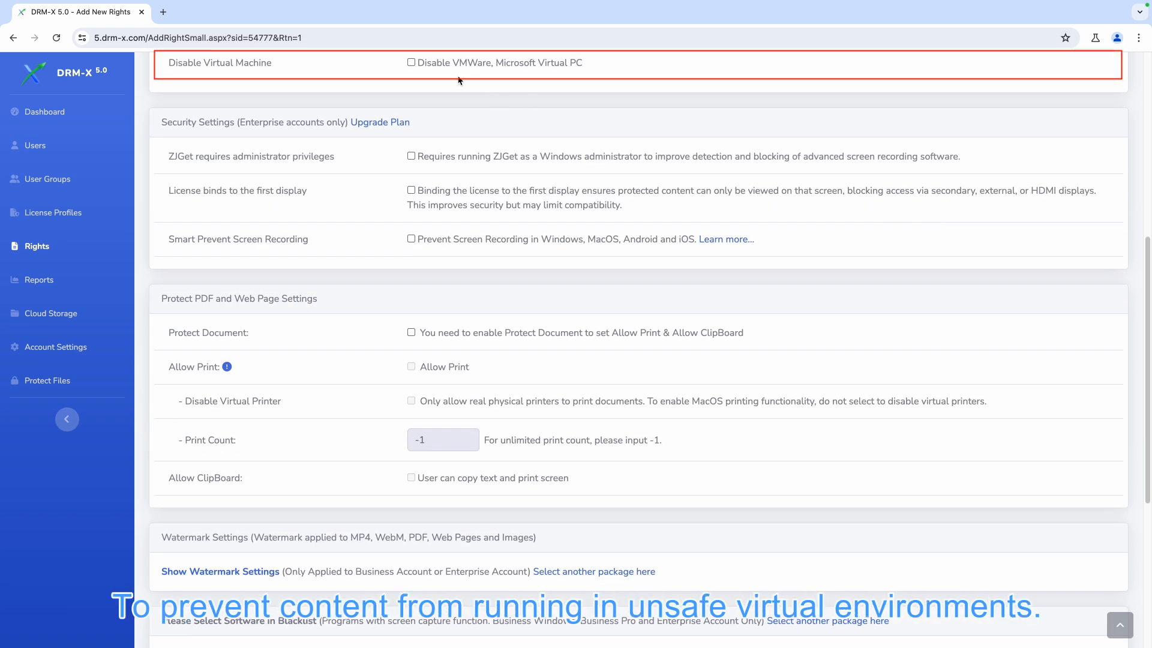
pyautogui.click(409, 63)
pyautogui.click(411, 157)
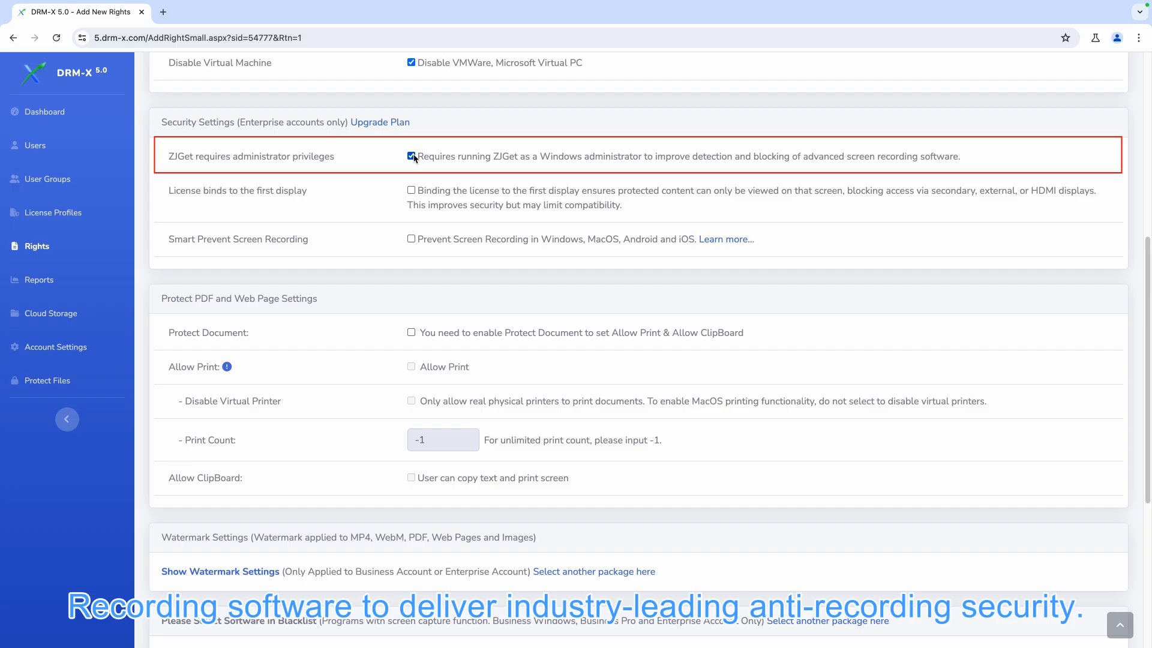
pyautogui.click(411, 191)
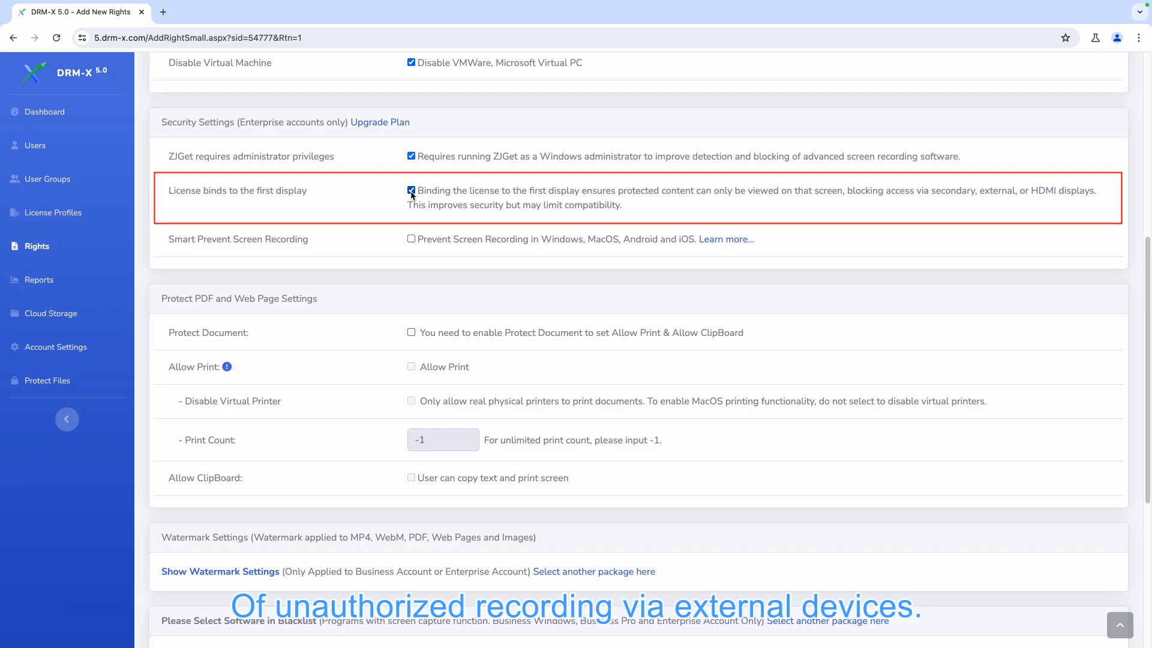
pyautogui.click(412, 240)
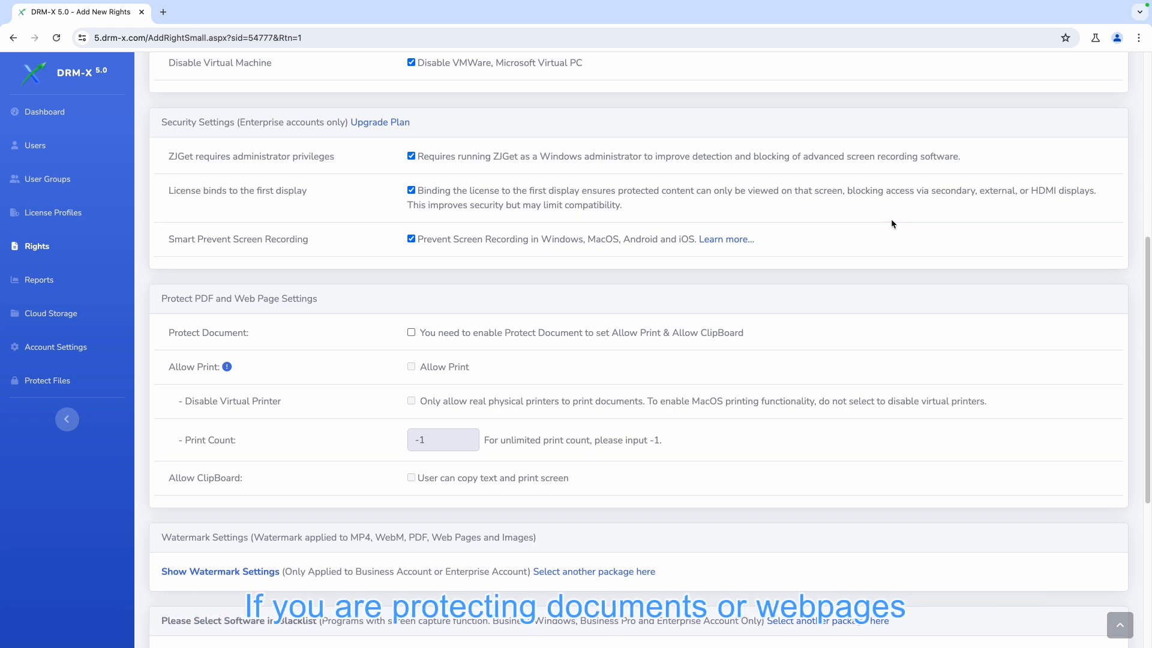
# Show the watermark settings and enable the first watermark with the username appended to the text
pyautogui.scroll(-2, 892, 223)
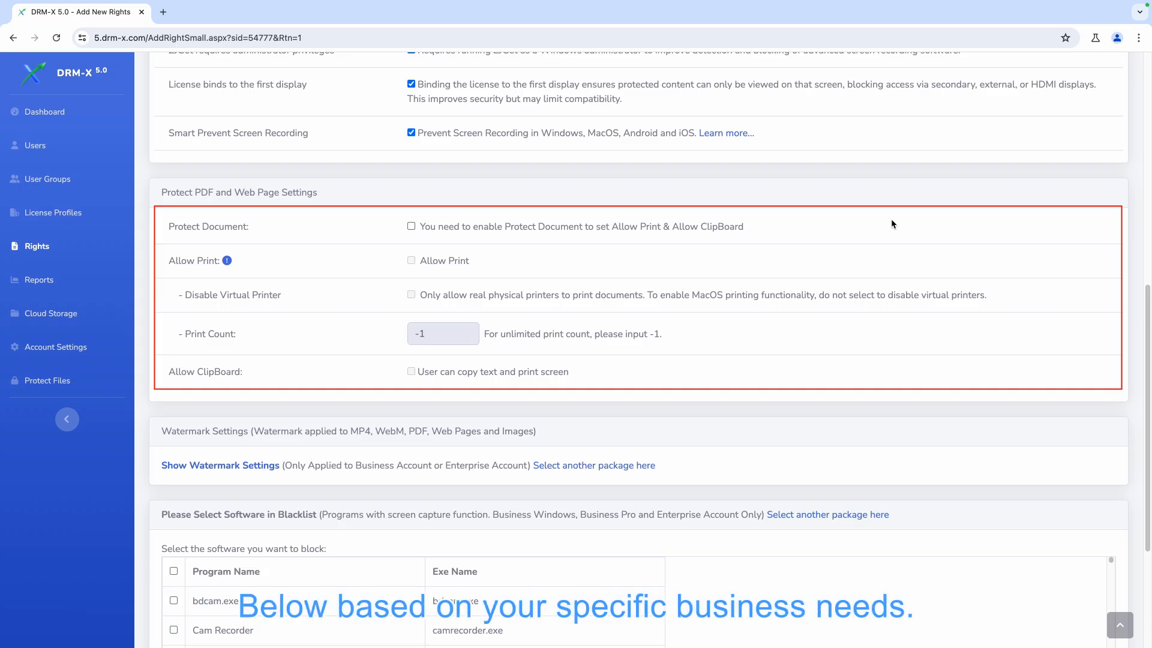
pyautogui.scroll(-3, 892, 224)
pyautogui.scroll(-1, 892, 224)
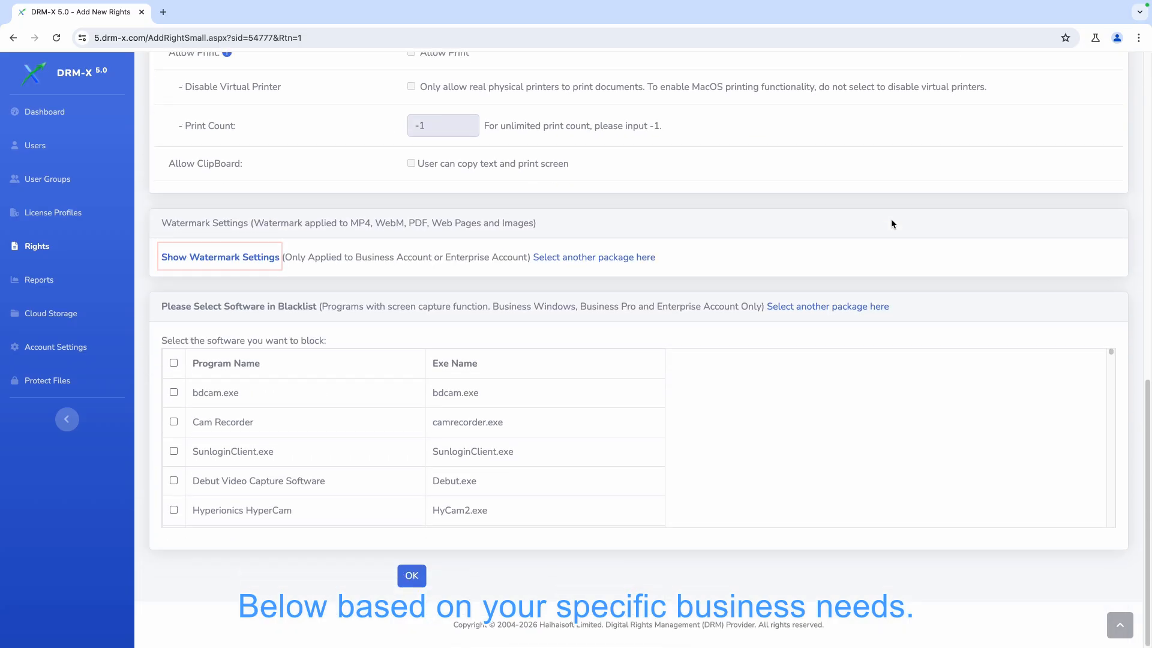
pyautogui.click(240, 258)
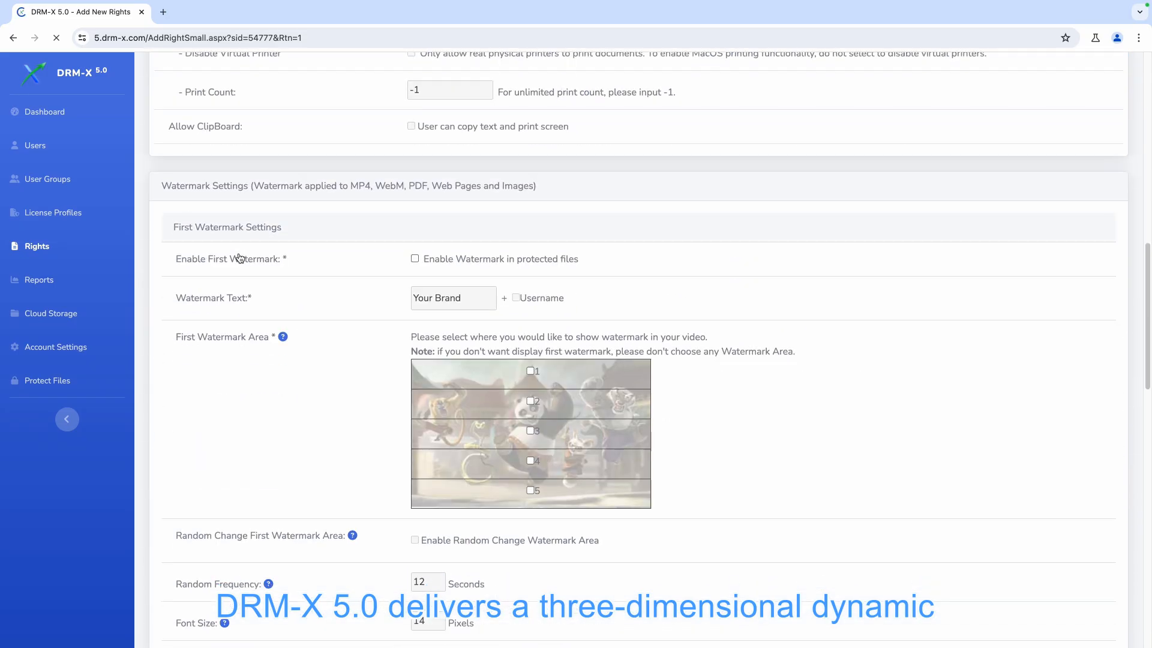
pyautogui.click(415, 260)
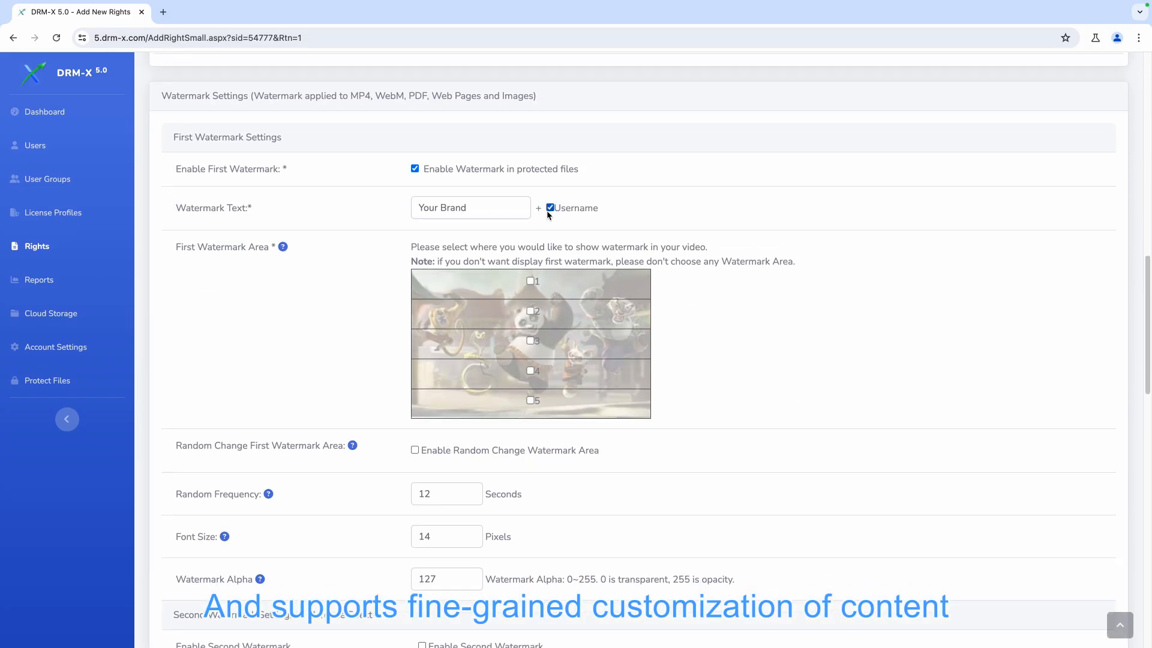
# Select all five areas 1 to 5 for the first watermark
pyautogui.click(531, 281)
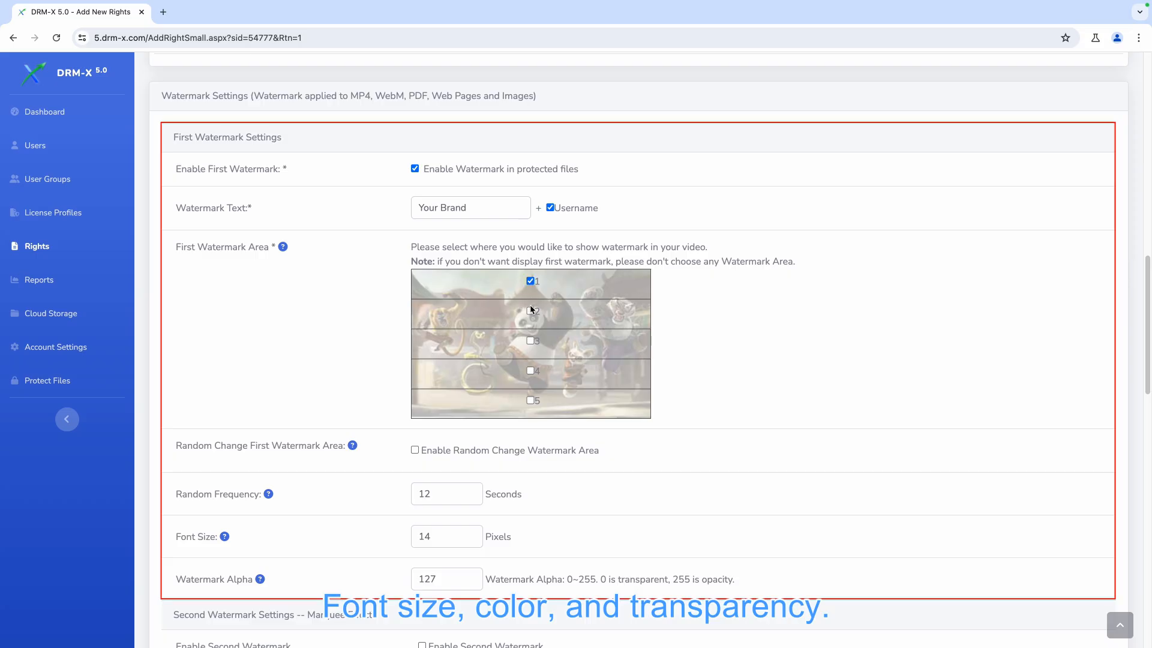
pyautogui.click(530, 311)
pyautogui.click(530, 340)
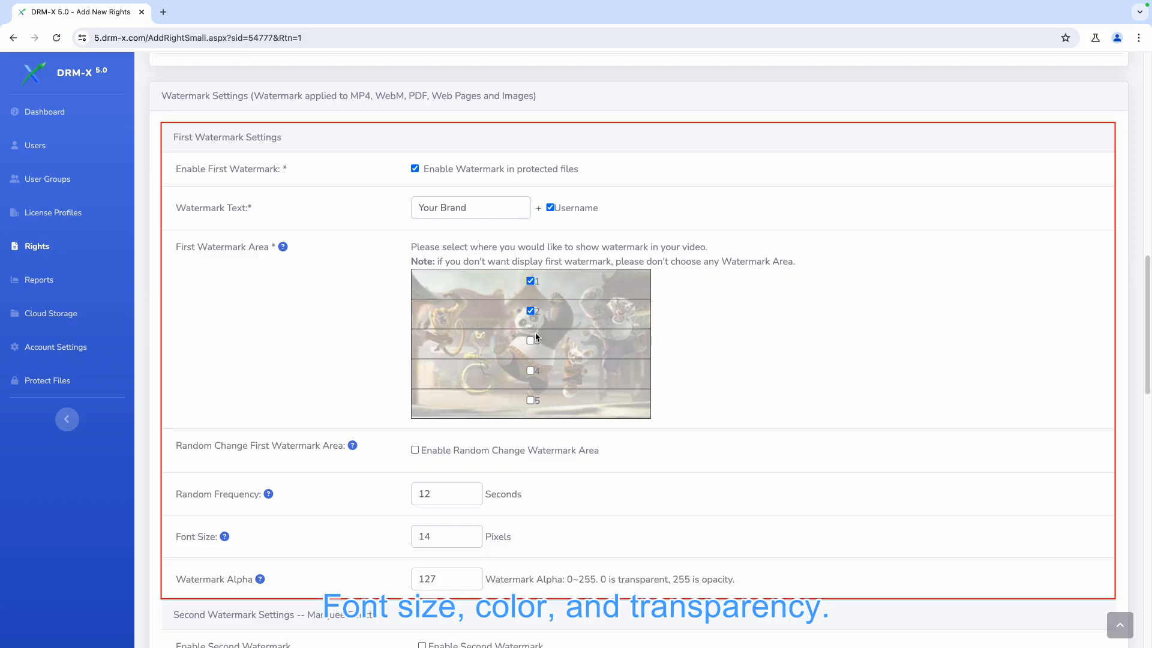
pyautogui.click(530, 371)
pyautogui.click(530, 400)
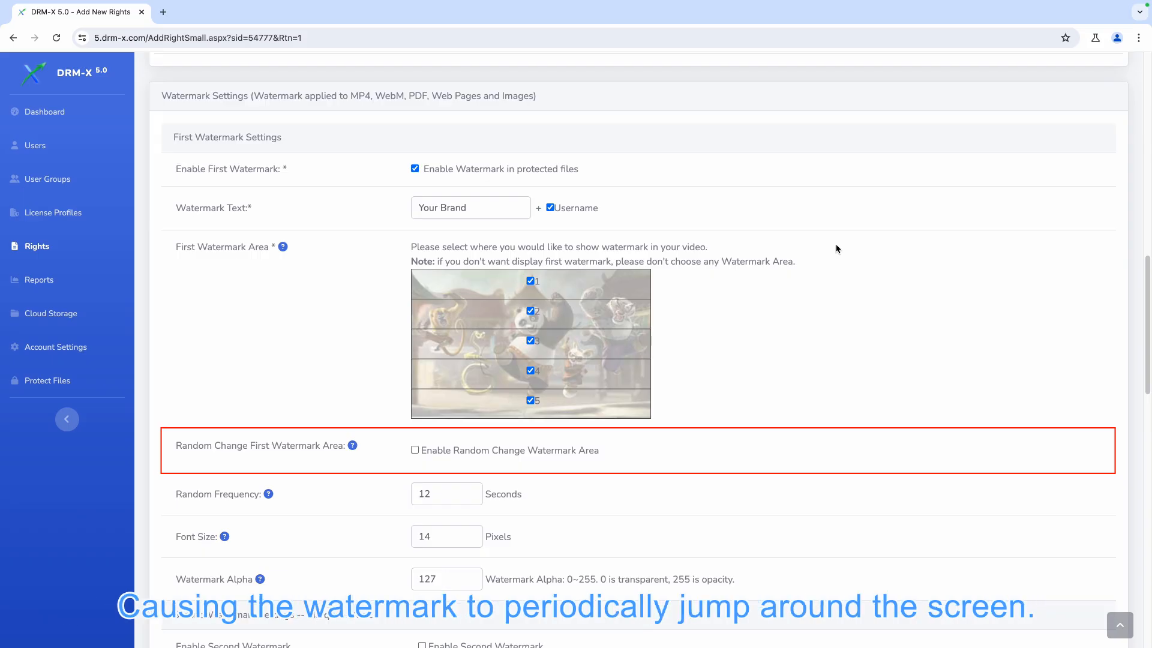
# Blacklist all listed screen-capture programs and save the new rights
pyautogui.scroll(-9, 837, 249)
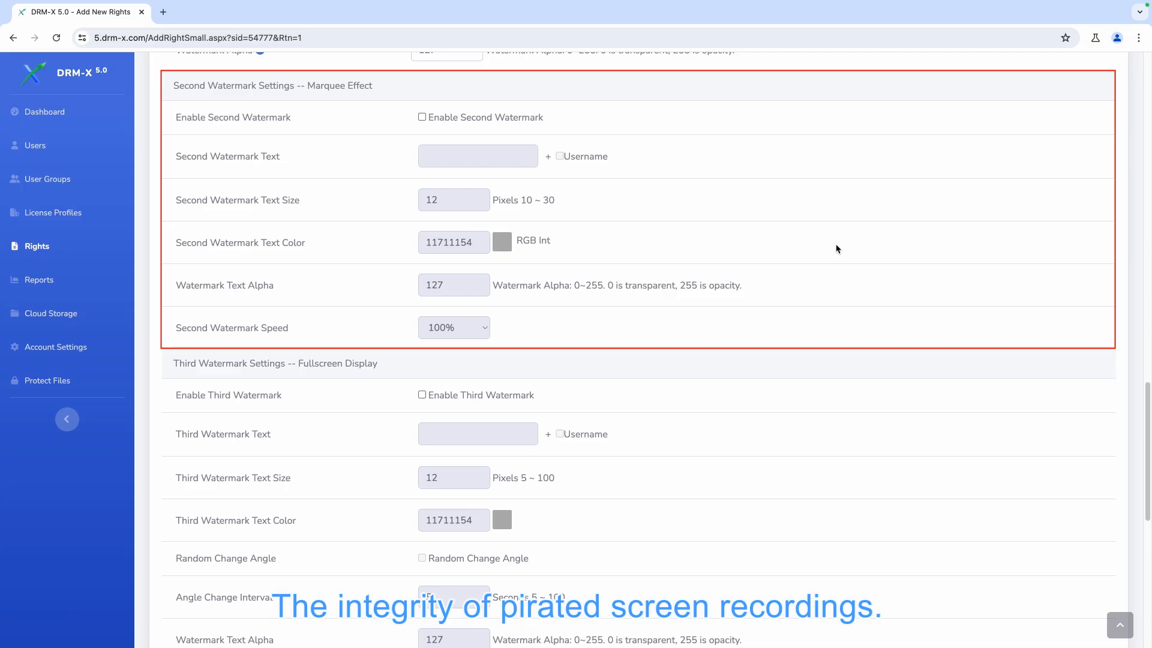
pyautogui.scroll(-4, 837, 248)
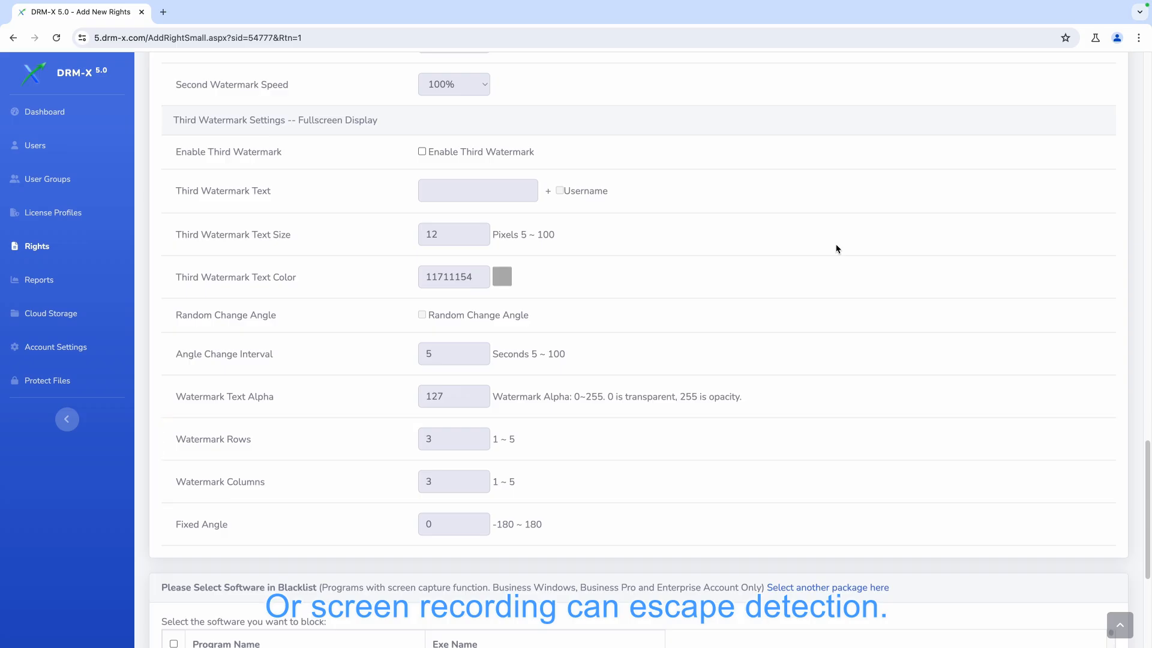
pyautogui.scroll(-5, 837, 249)
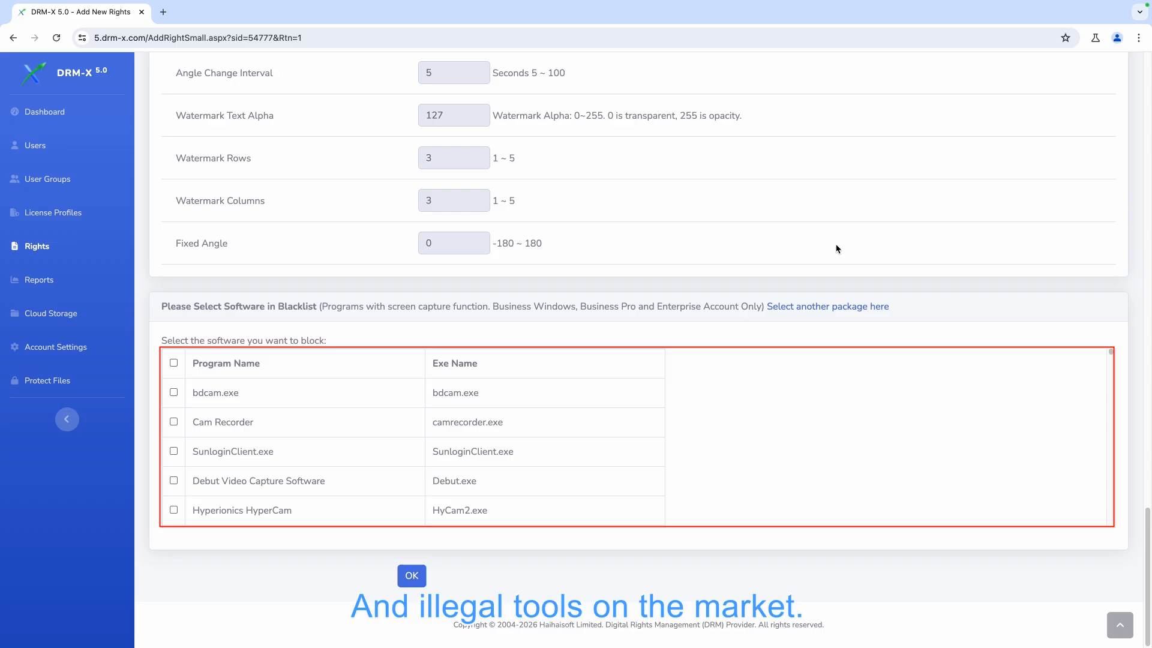
pyautogui.click(174, 363)
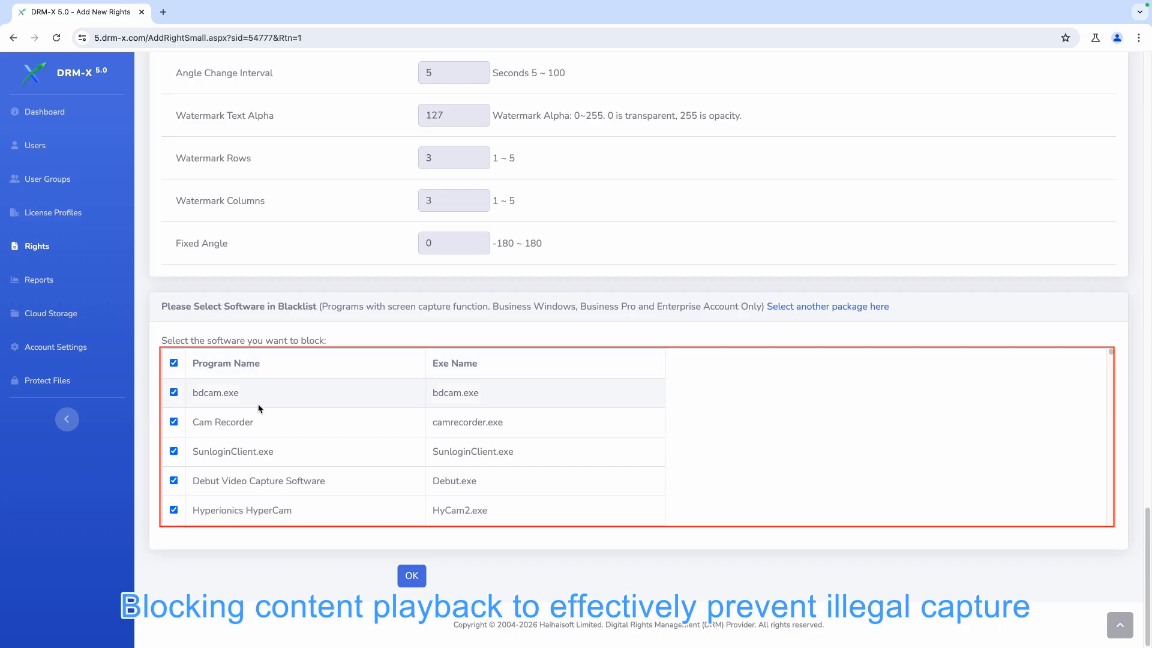
pyautogui.click(404, 576)
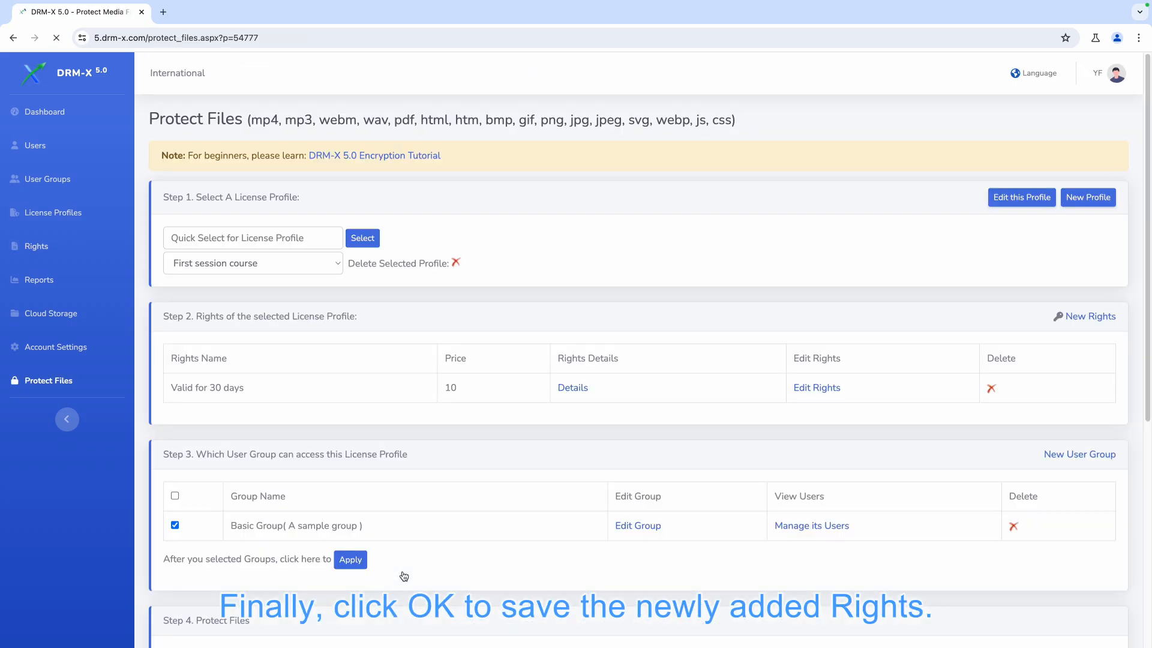
# Add Demo.mp4 from the DRM-X 5.0 folder to the audio and video files list and start encrypting it
pyautogui.scroll(-5, 404, 576)
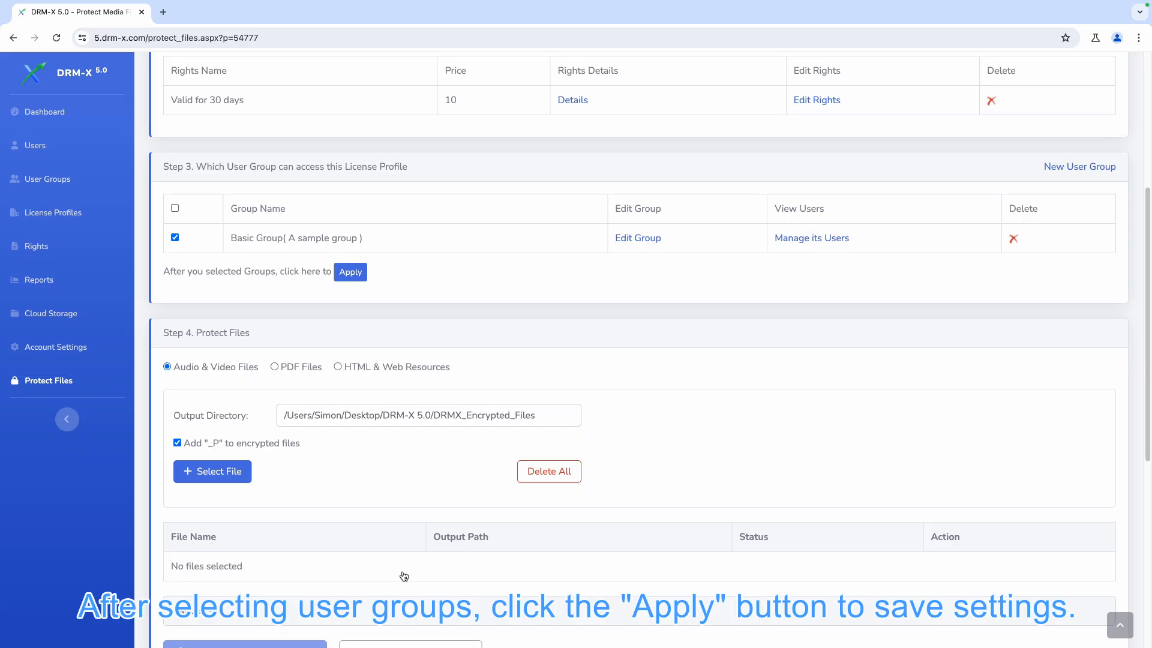
pyautogui.scroll(-4, 403, 576)
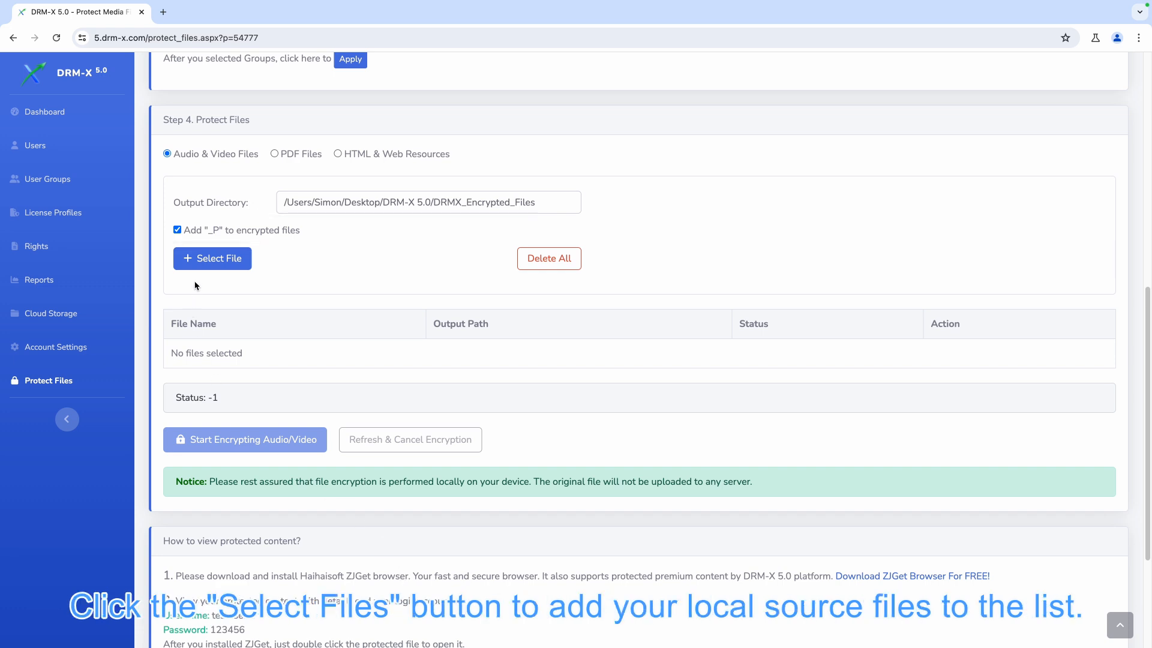
pyautogui.click(197, 264)
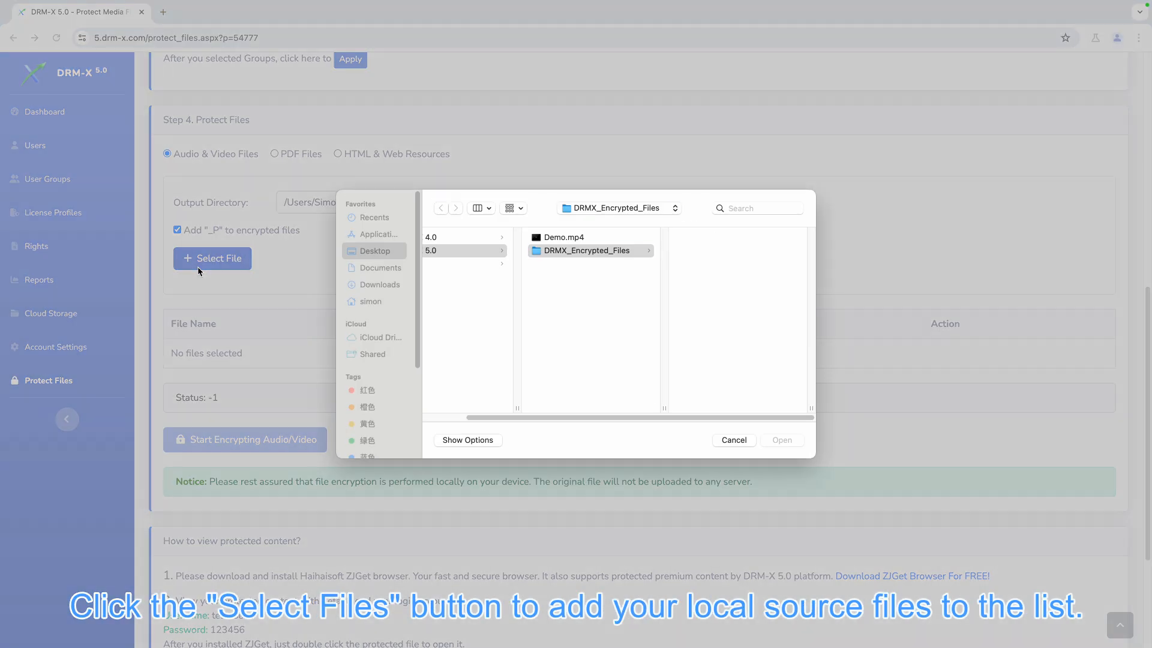
pyautogui.click(581, 240)
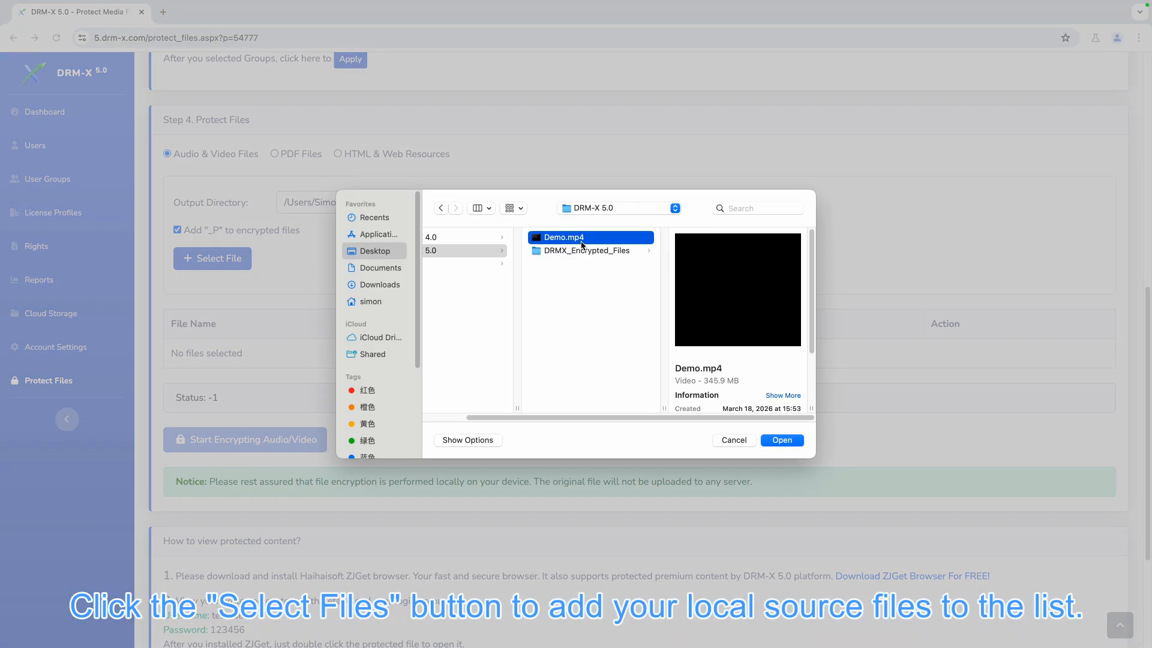
pyautogui.click(782, 441)
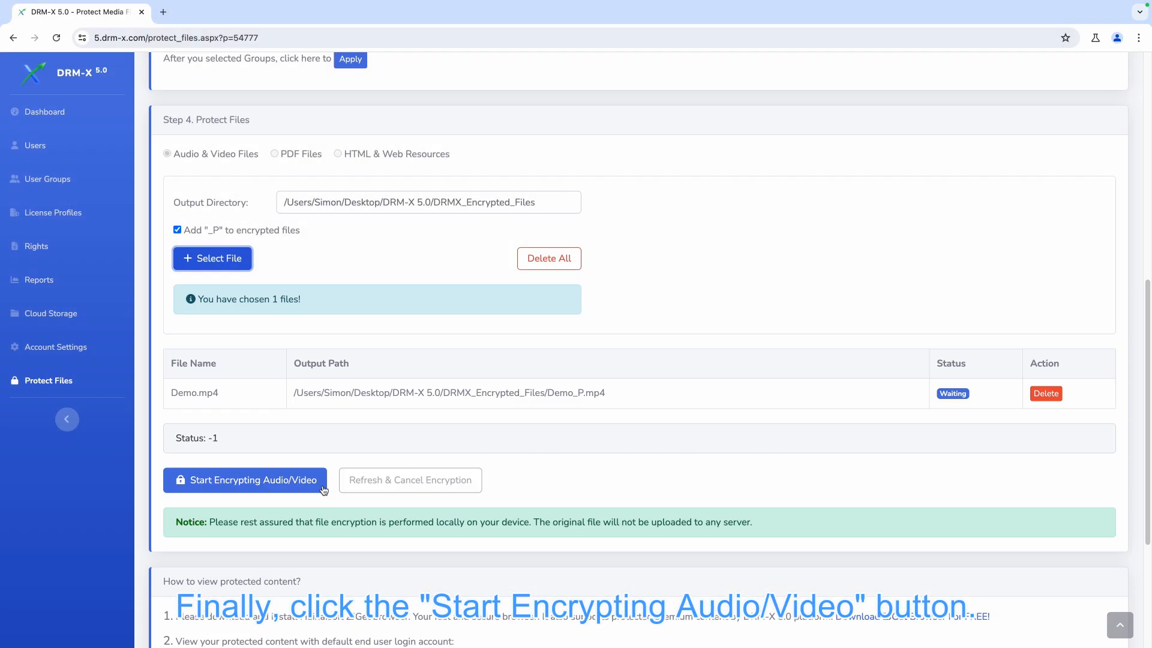
pyautogui.click(278, 487)
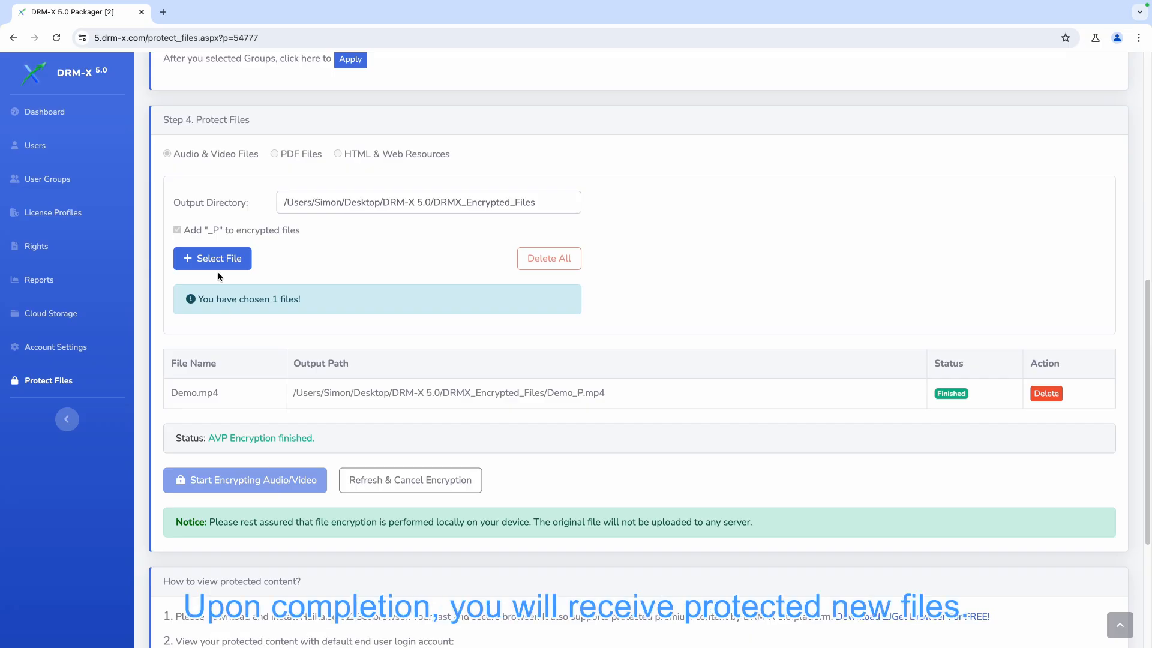
# Open the encrypted Demo_P.mp4 from the DRMX_Encrypted_Files folder in the browser
pyautogui.click(75, 8)
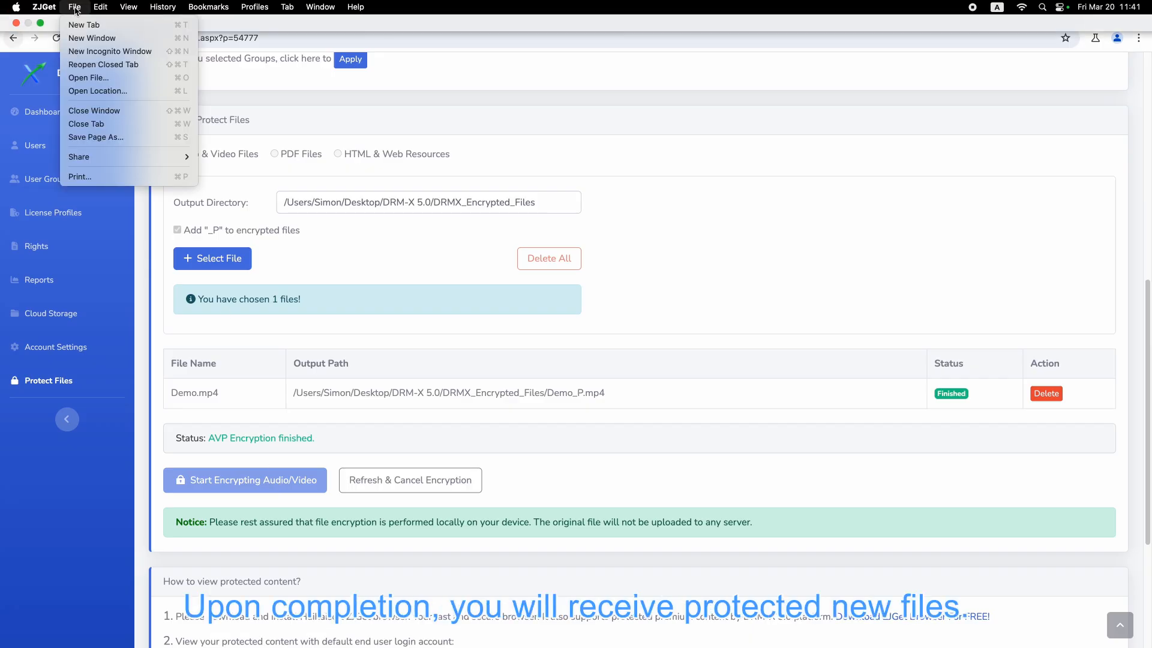
pyautogui.click(85, 77)
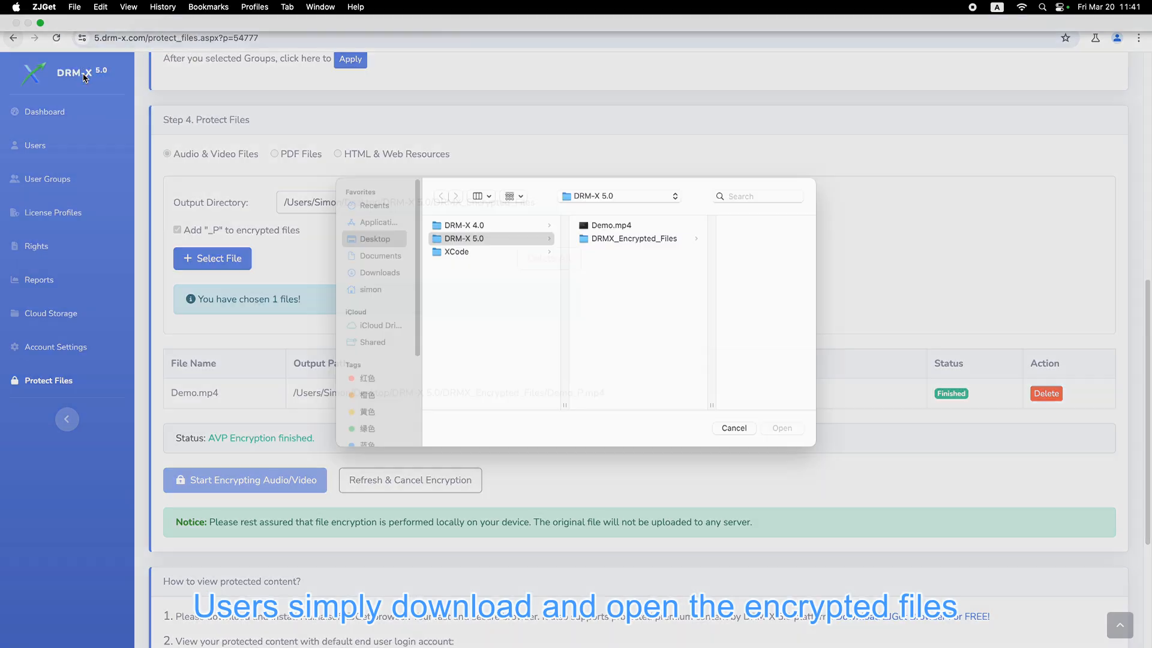
pyautogui.click(614, 252)
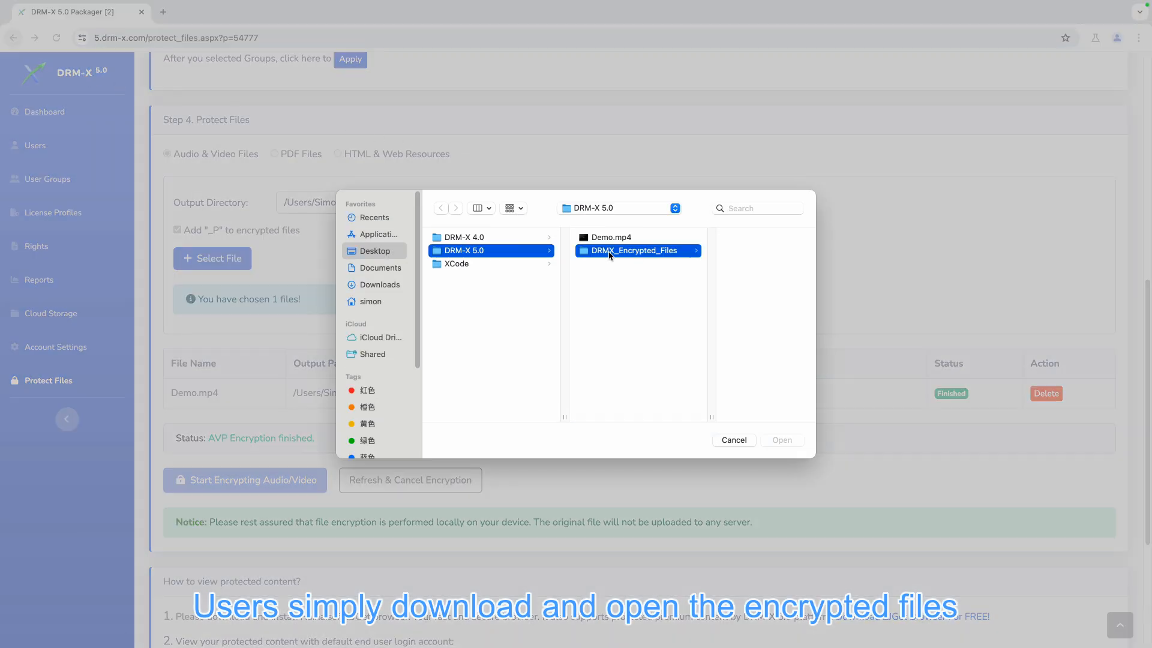
pyautogui.click(715, 240)
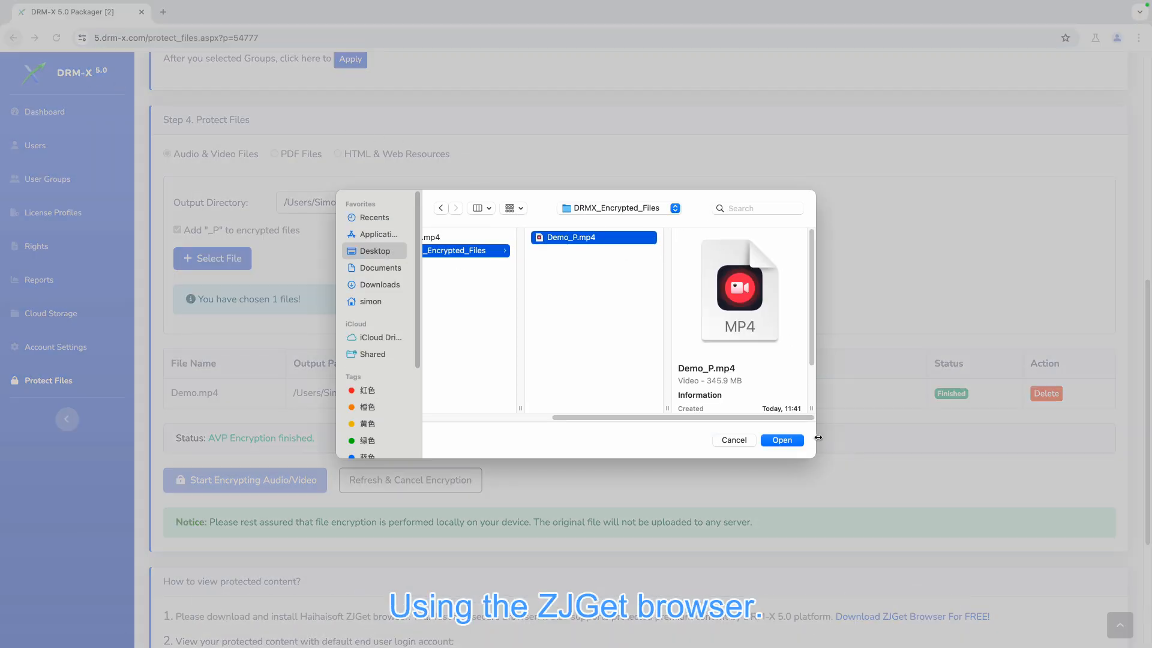
pyautogui.click(793, 442)
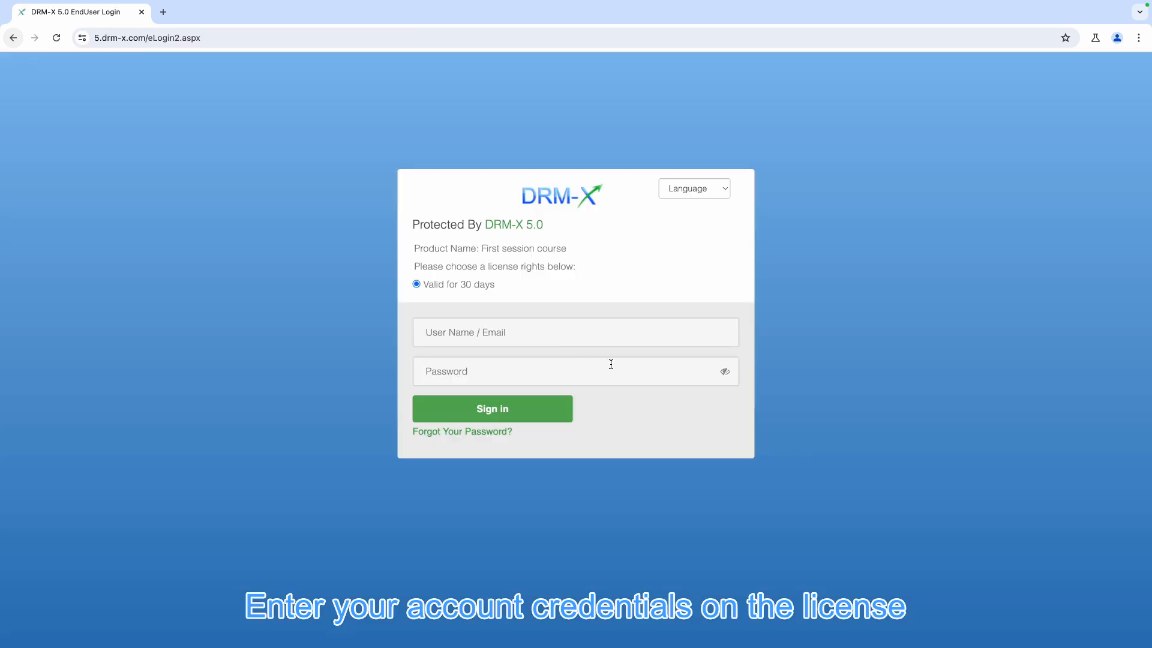
# Play the protected video and sign in on the licence login page with the saved username and the account password
pyautogui.click(510, 334)
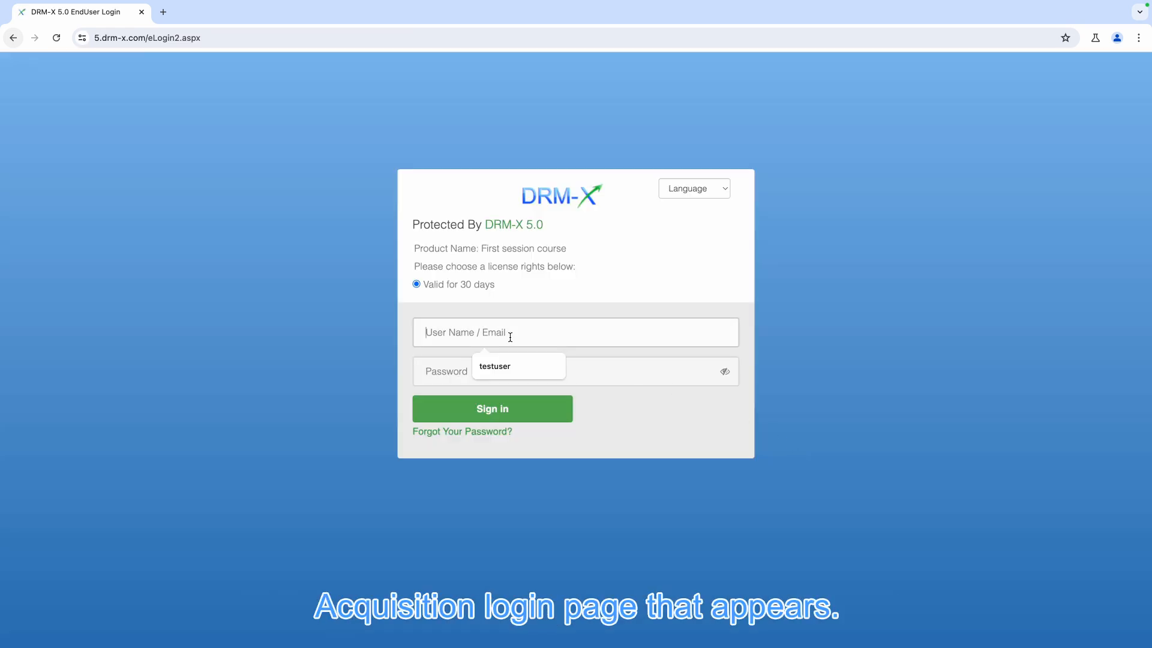
pyautogui.click(507, 367)
pyautogui.click(492, 373)
pyautogui.write('123')
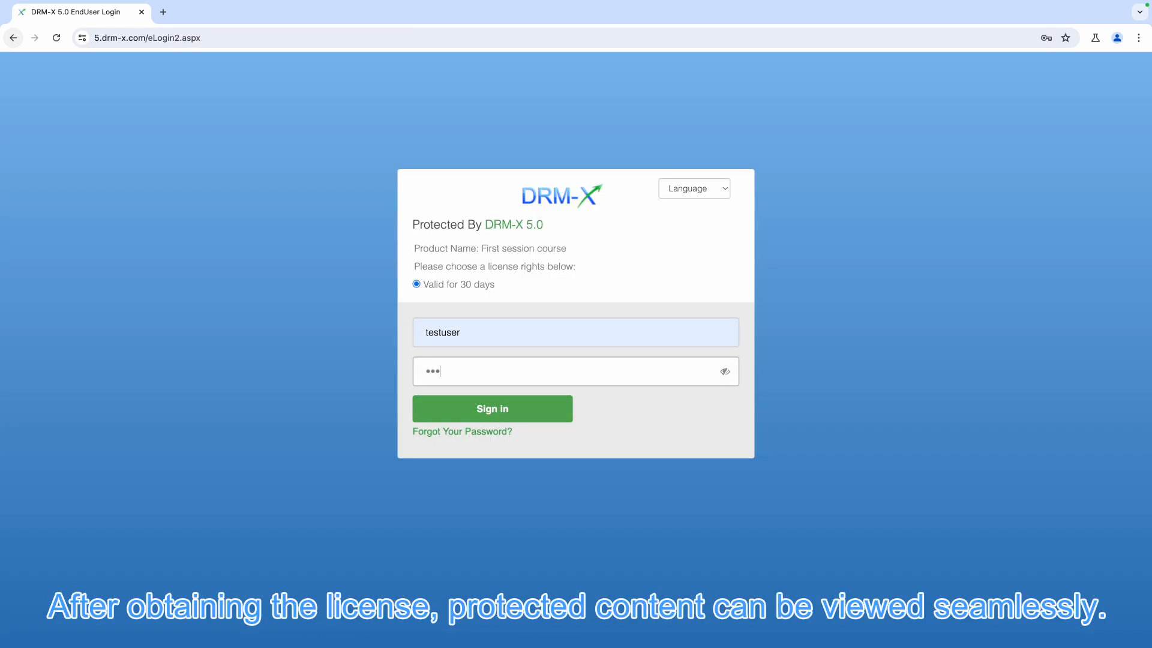
pyautogui.click(494, 400)
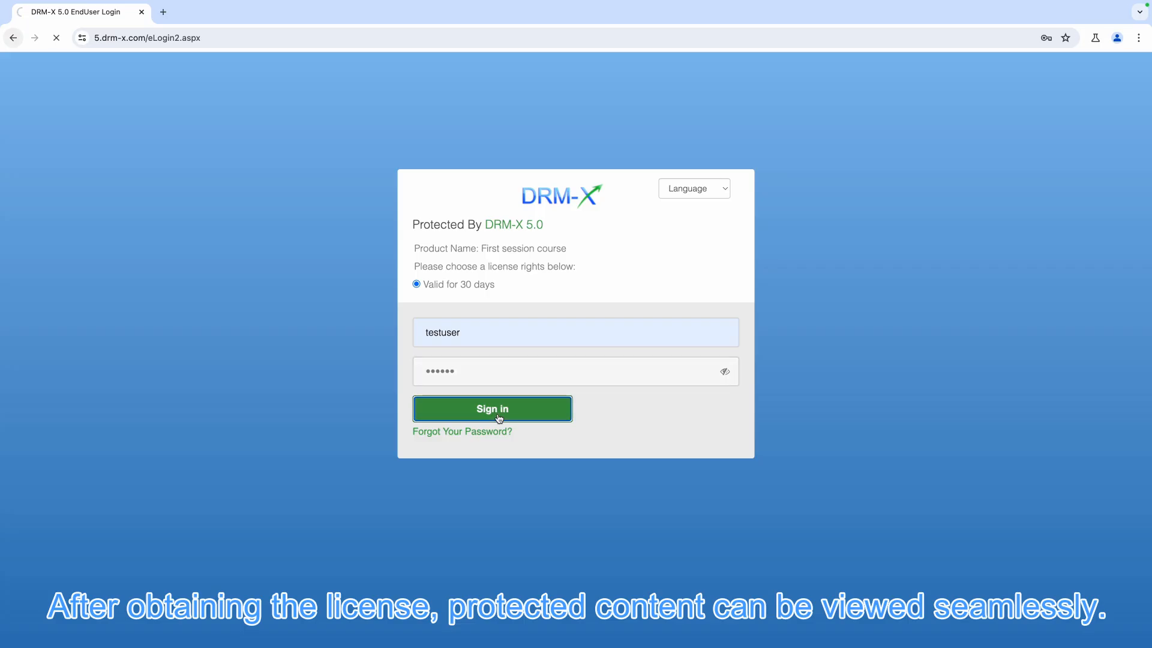
pyautogui.click(496, 410)
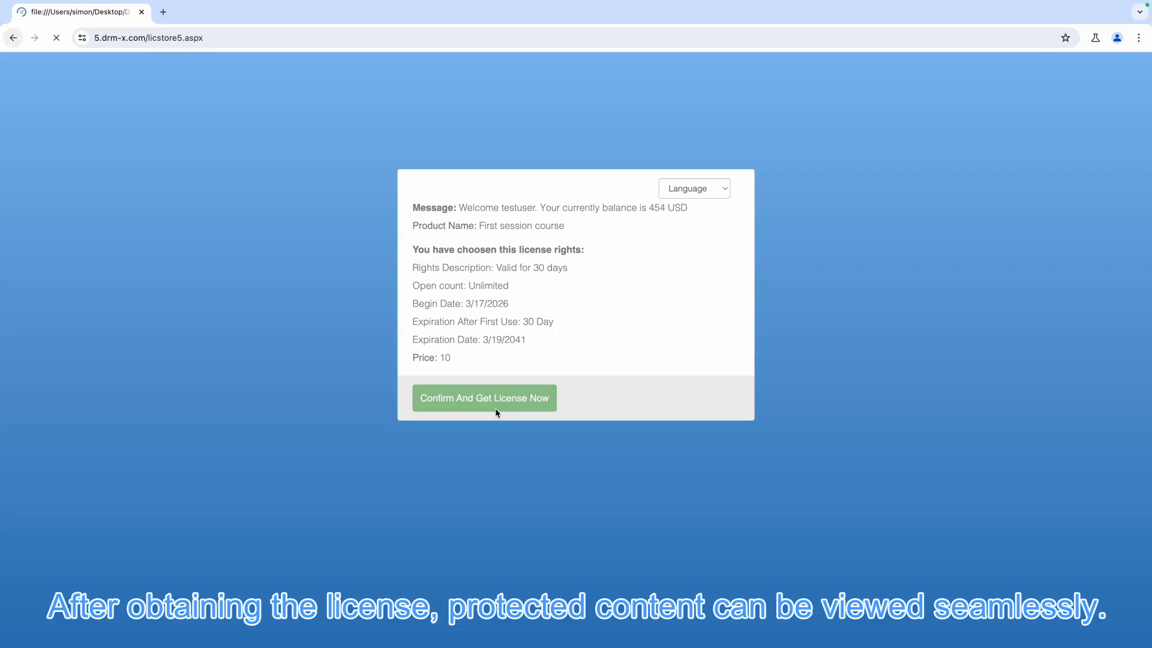